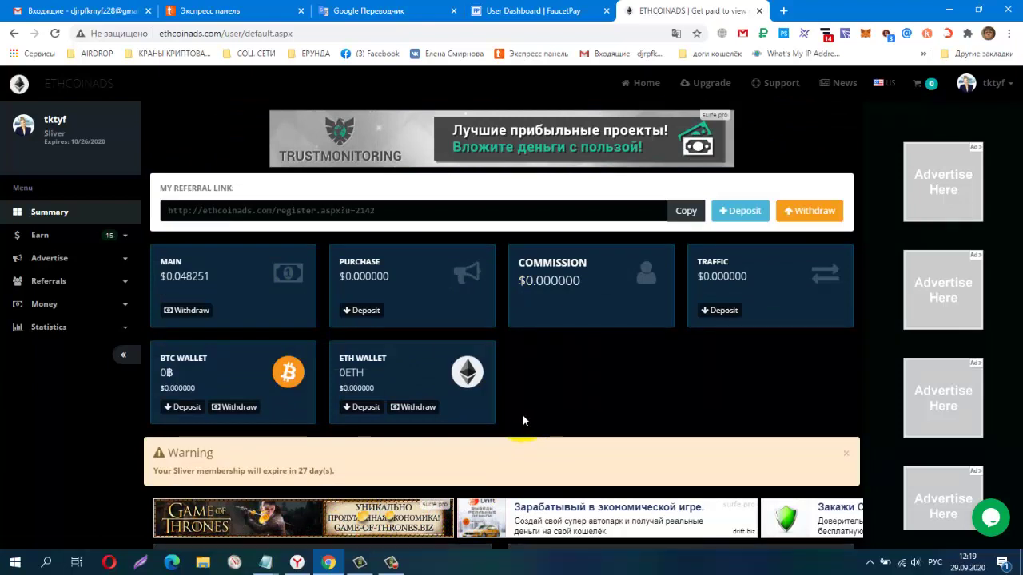
- Look through the Earn categories on ETHCOINADS and read the translated wallet withdrawal instructions in Google Translate
{"action": "left_click", "coordinate": [111, 238]}
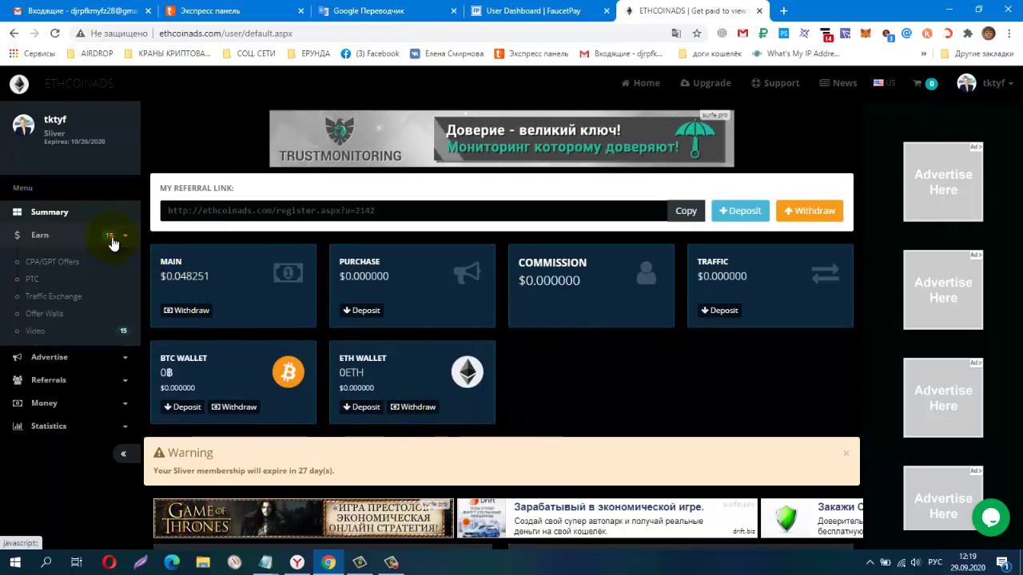
{"action": "left_click", "coordinate": [112, 239]}
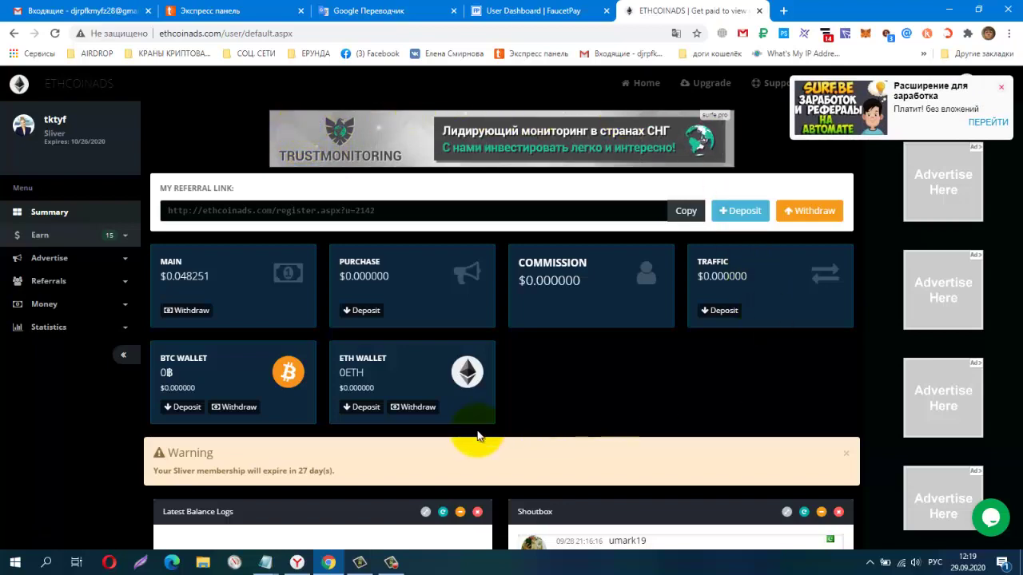
{"action": "left_click", "coordinate": [379, 13]}
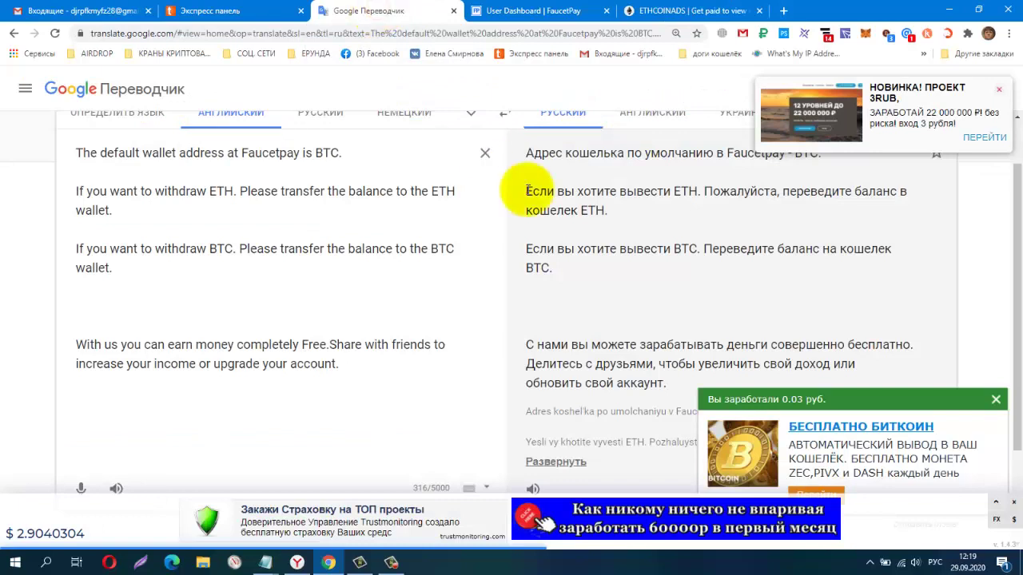
{"action": "scroll", "coordinate": [602, 314], "scroll_direction": "up", "scroll_amount": 1}
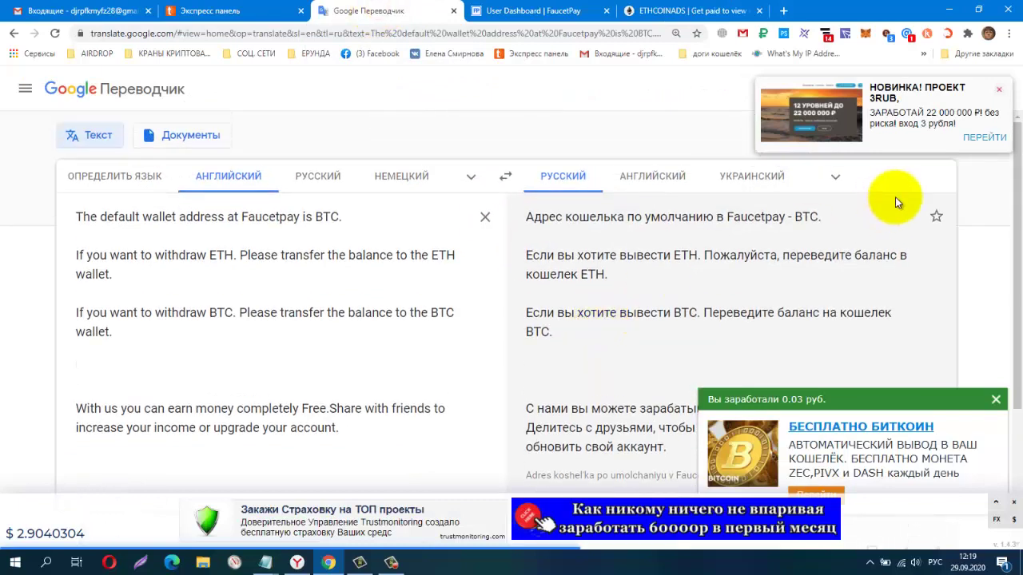
{"action": "left_click", "coordinate": [998, 402]}
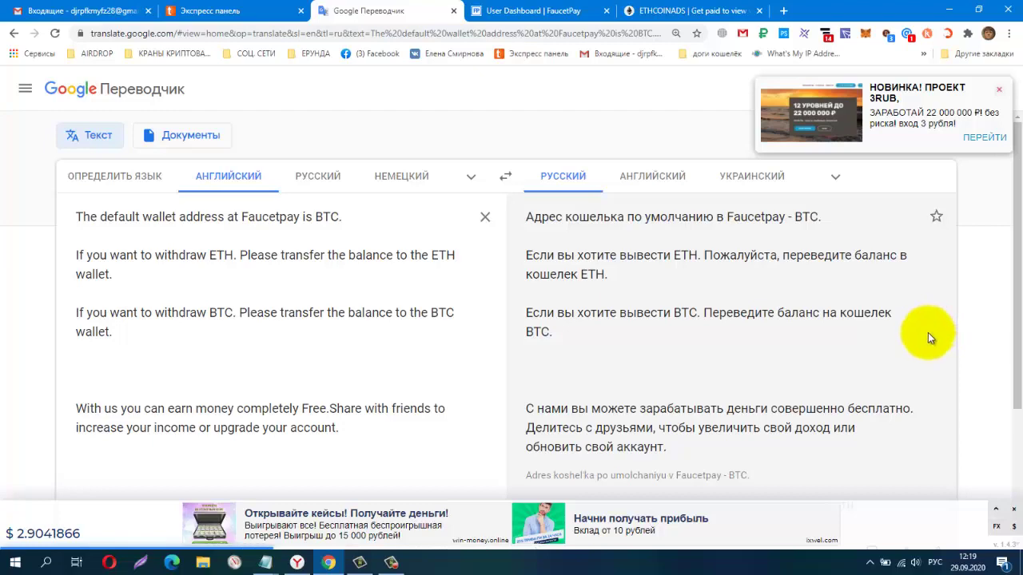
- Return to ETHCOINADS, dismiss the pop-up ad and open the payment settings of the account
{"action": "left_click", "coordinate": [685, 13]}
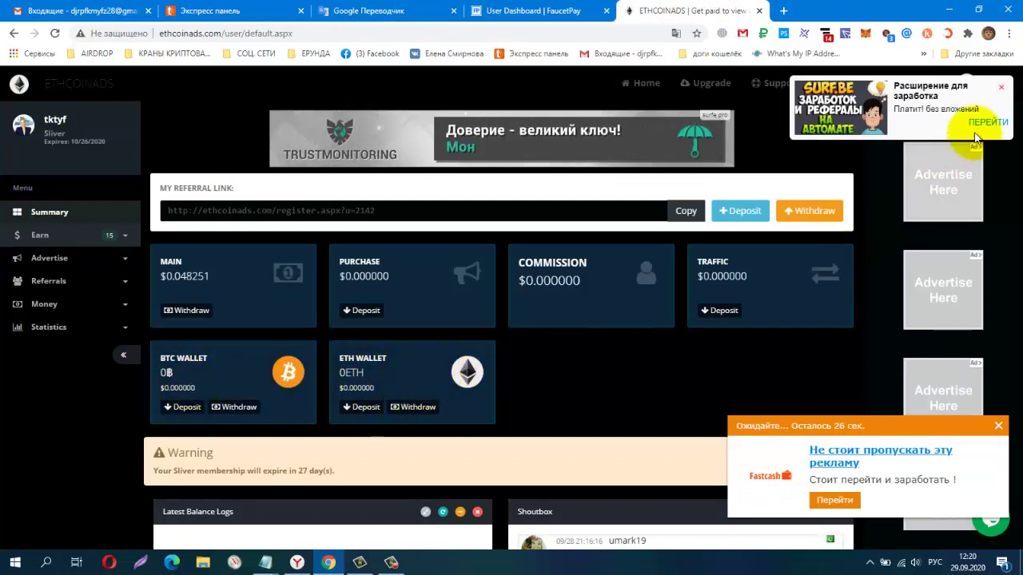
{"action": "left_click", "coordinate": [1001, 88]}
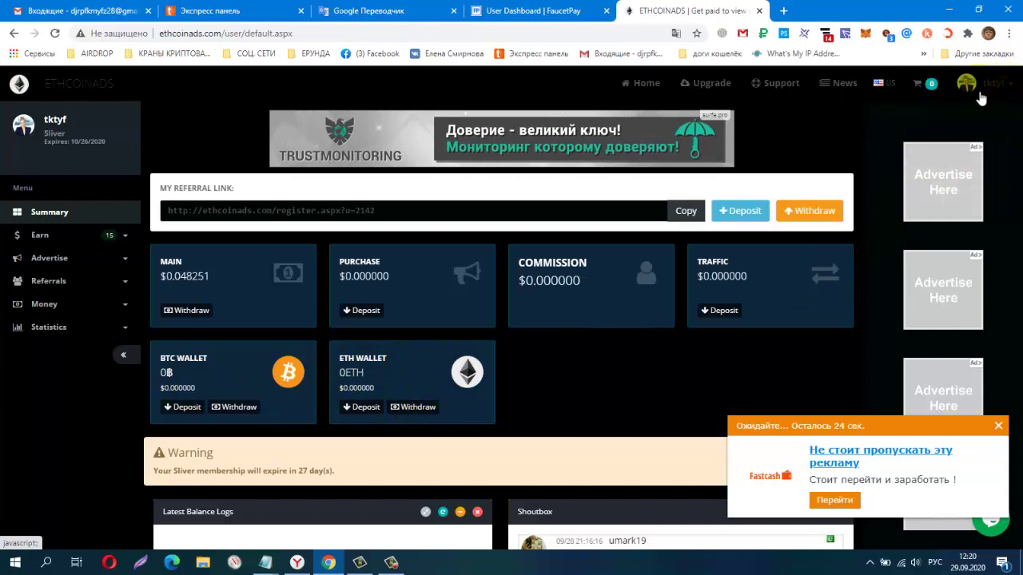
{"action": "left_click", "coordinate": [965, 92]}
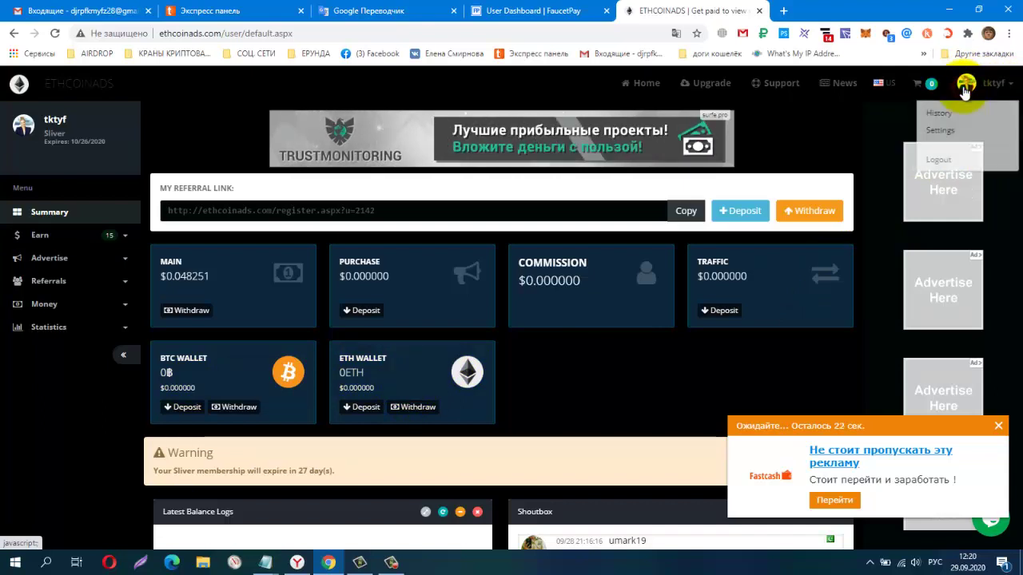
{"action": "left_click", "coordinate": [946, 129]}
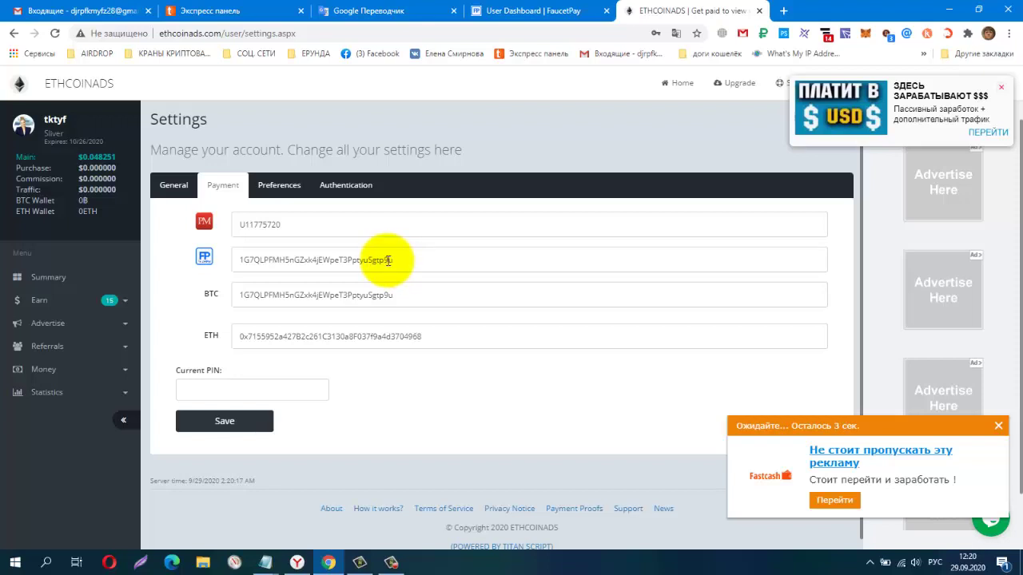
- Compare the saved payout addresses with the linked addresses in FaucetPay and view the coin balances on its user dashboard
{"action": "left_click", "coordinate": [515, 15]}
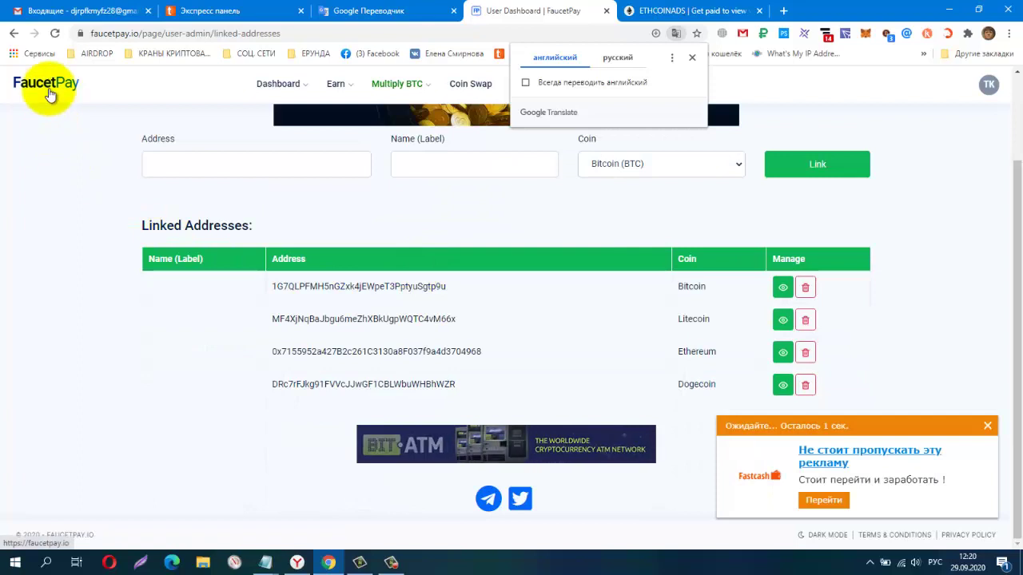
{"action": "left_click", "coordinate": [697, 15]}
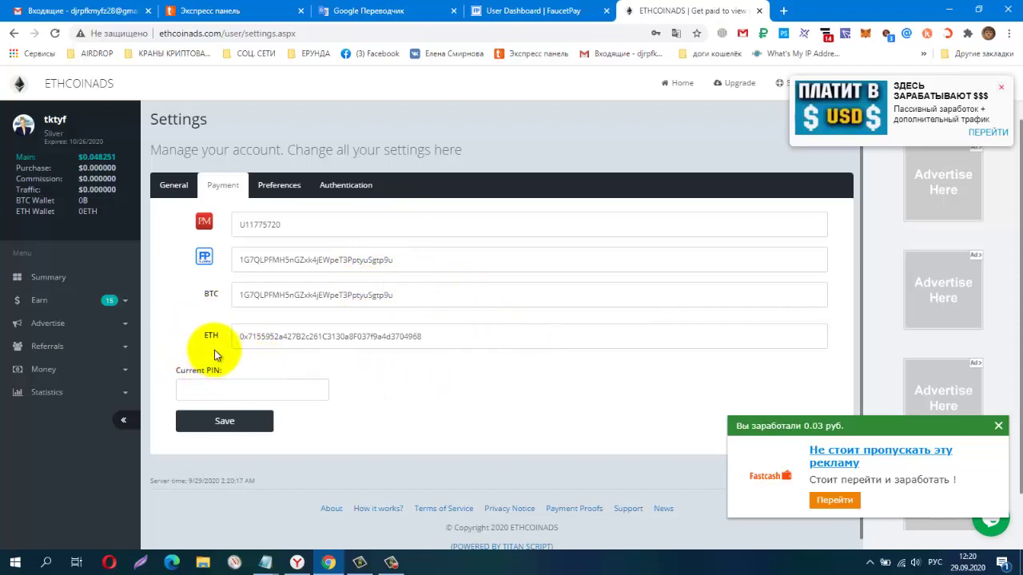
{"action": "left_click", "coordinate": [511, 9]}
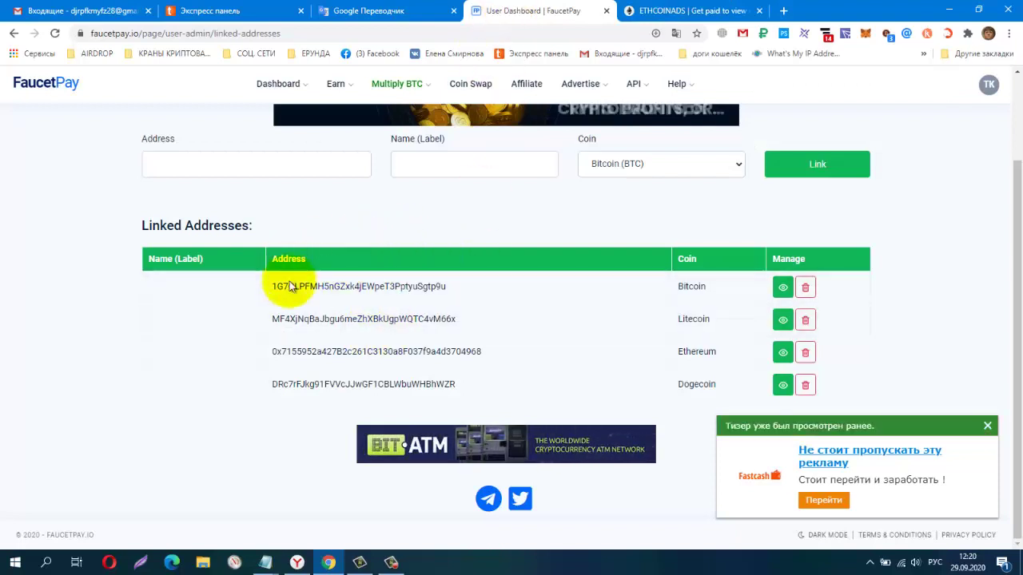
{"action": "scroll", "coordinate": [632, 167], "scroll_direction": "up", "scroll_amount": 2}
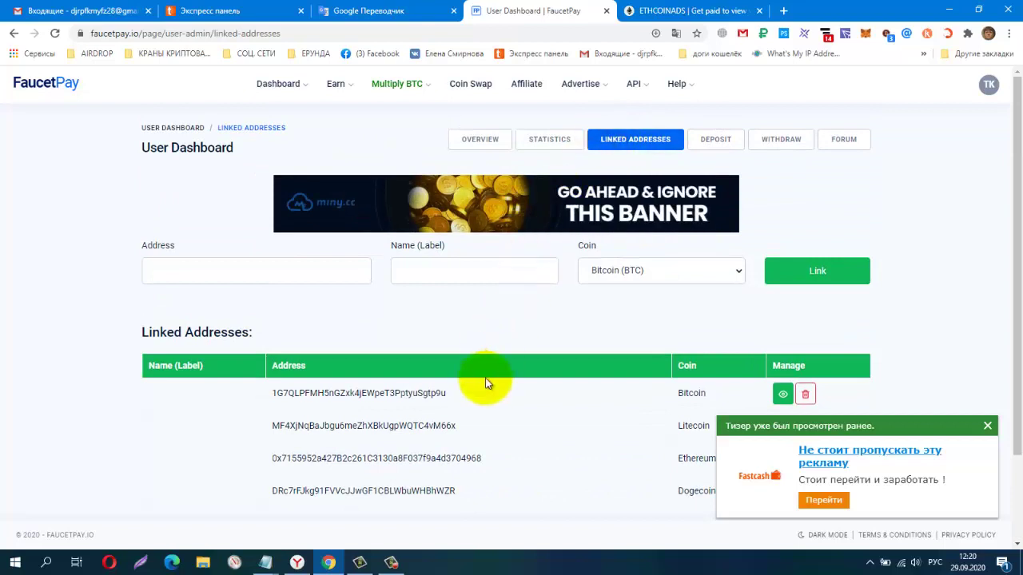
{"action": "scroll", "coordinate": [486, 384], "scroll_direction": "down", "scroll_amount": 2}
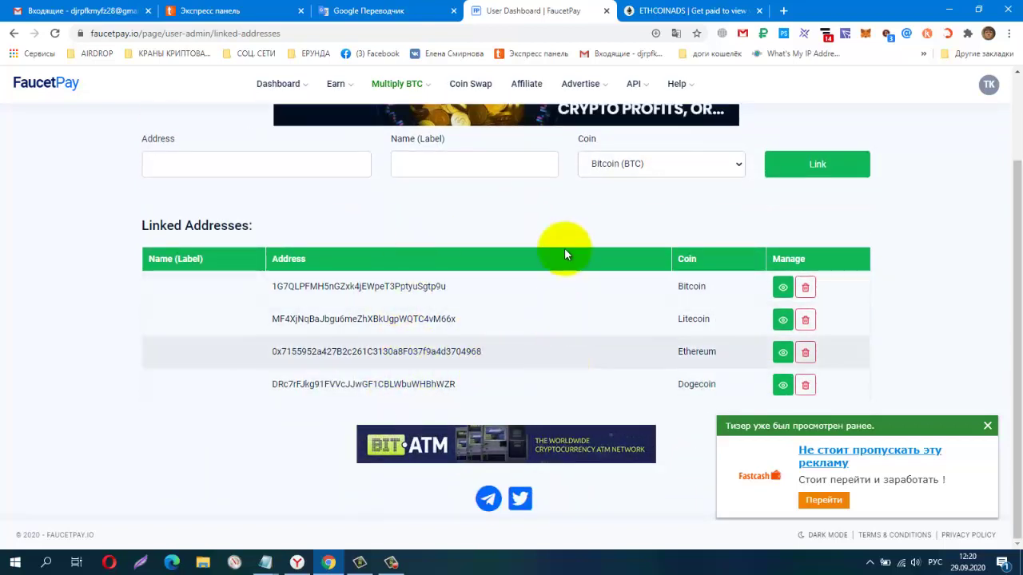
{"action": "scroll", "coordinate": [455, 185], "scroll_direction": "up", "scroll_amount": 2}
{"action": "left_click", "coordinate": [290, 89]}
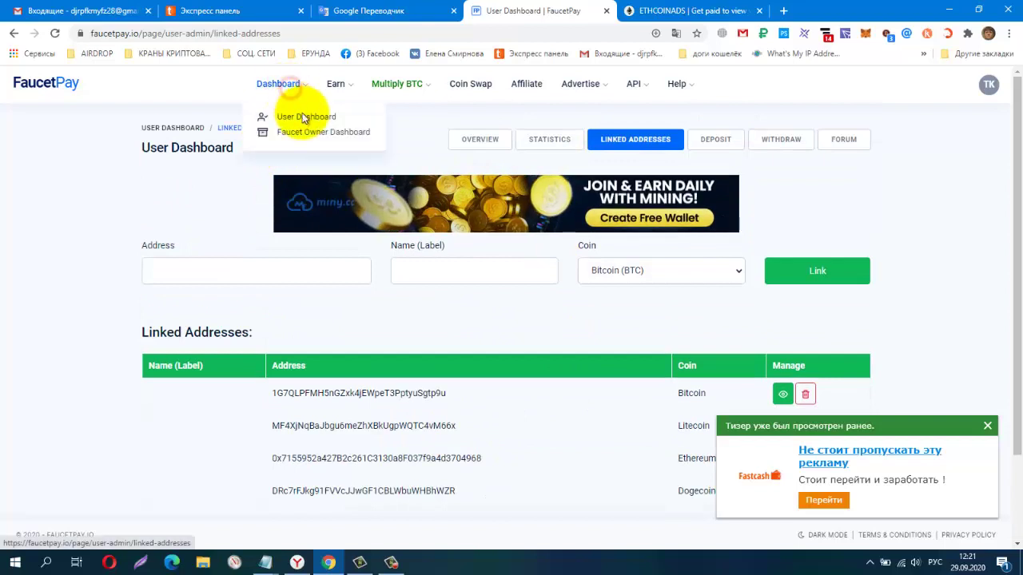
{"action": "left_click", "coordinate": [310, 124]}
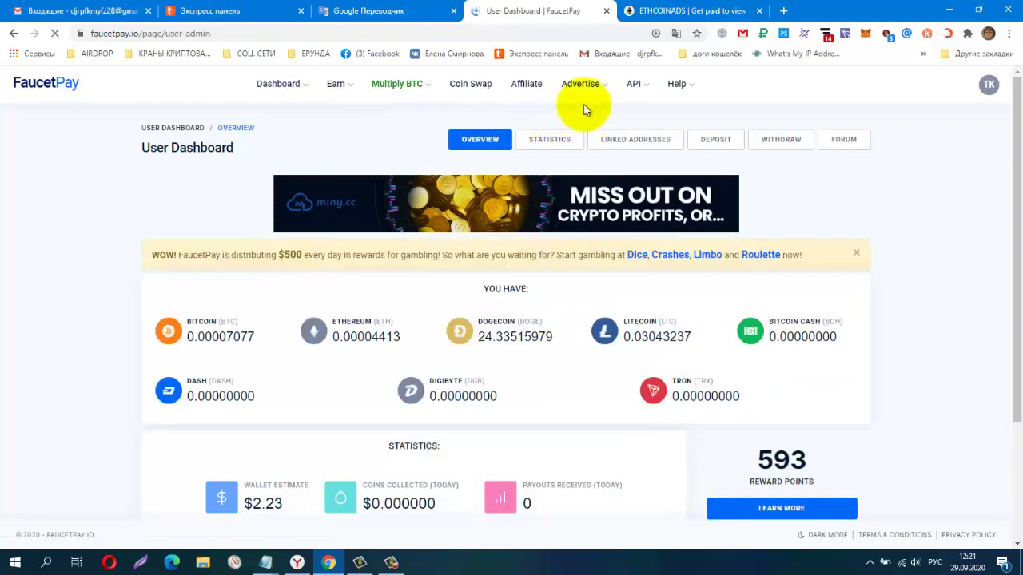
- Return to ETHCOINADS and open the fund withdrawal page from the account summary
{"action": "left_click", "coordinate": [684, 12]}
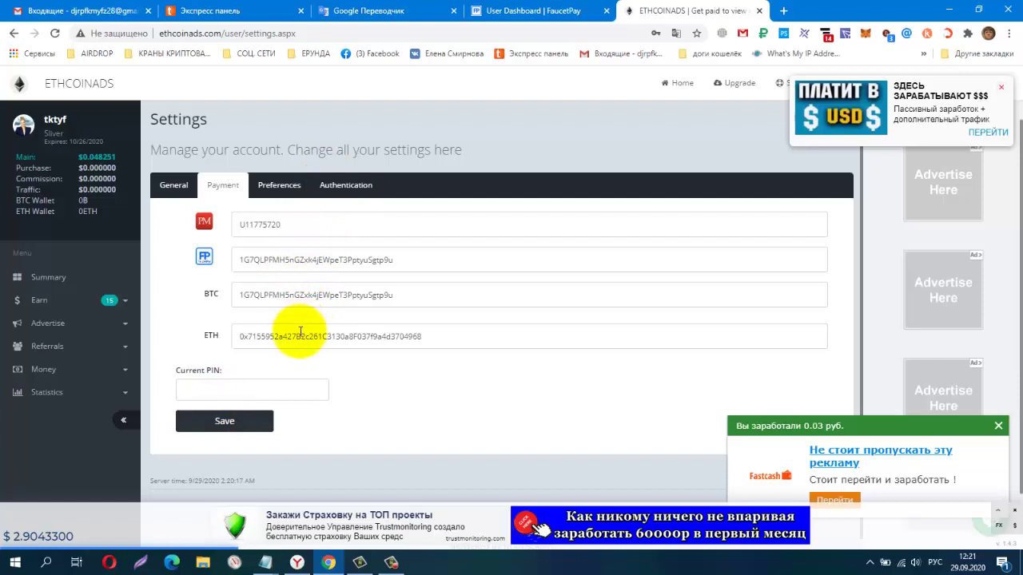
{"action": "left_click", "coordinate": [54, 289]}
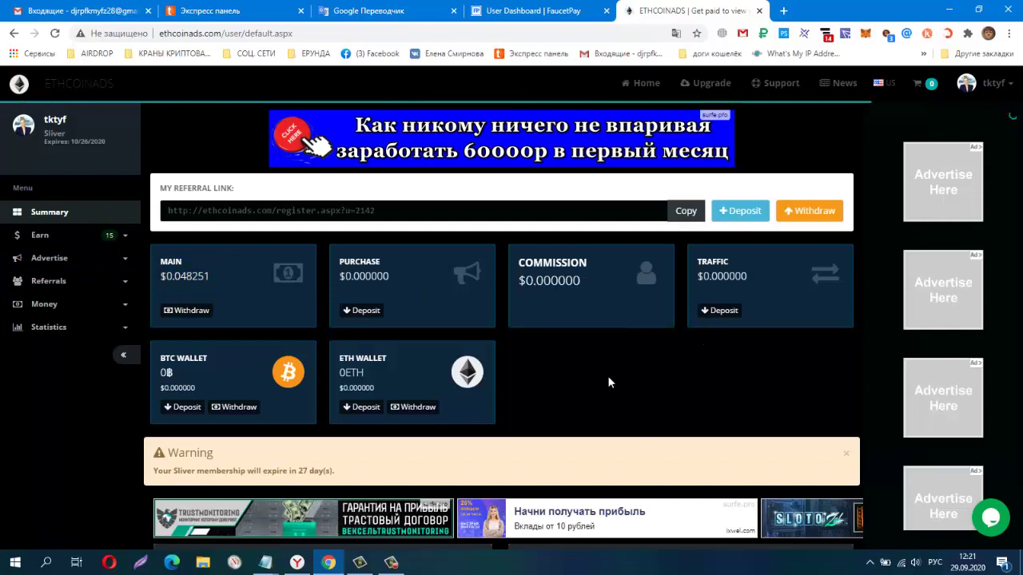
{"action": "left_click", "coordinate": [805, 218]}
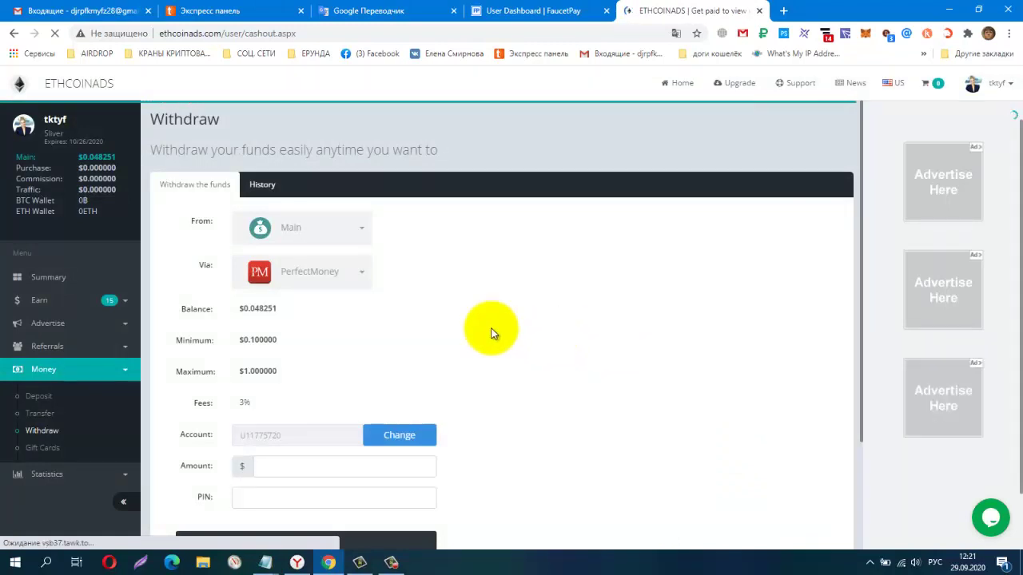
- Examine the minimum, maximum and fee for withdrawing from the Main balance via PerfectMoney
{"action": "scroll", "coordinate": [557, 271], "scroll_direction": "down", "scroll_amount": 2}
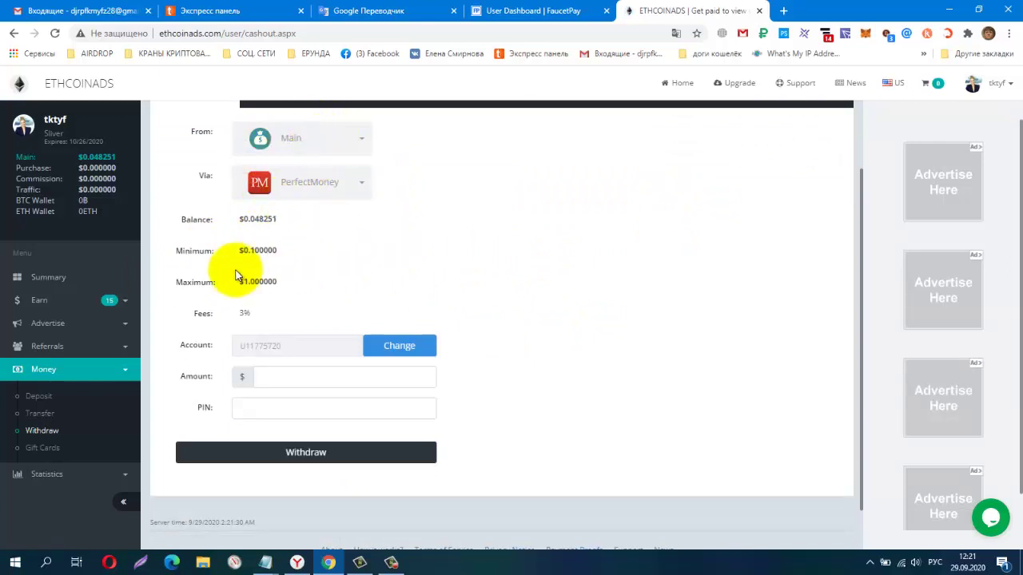
{"action": "left_click_drag", "start_coordinate": [238, 251], "coordinate": [265, 252]}
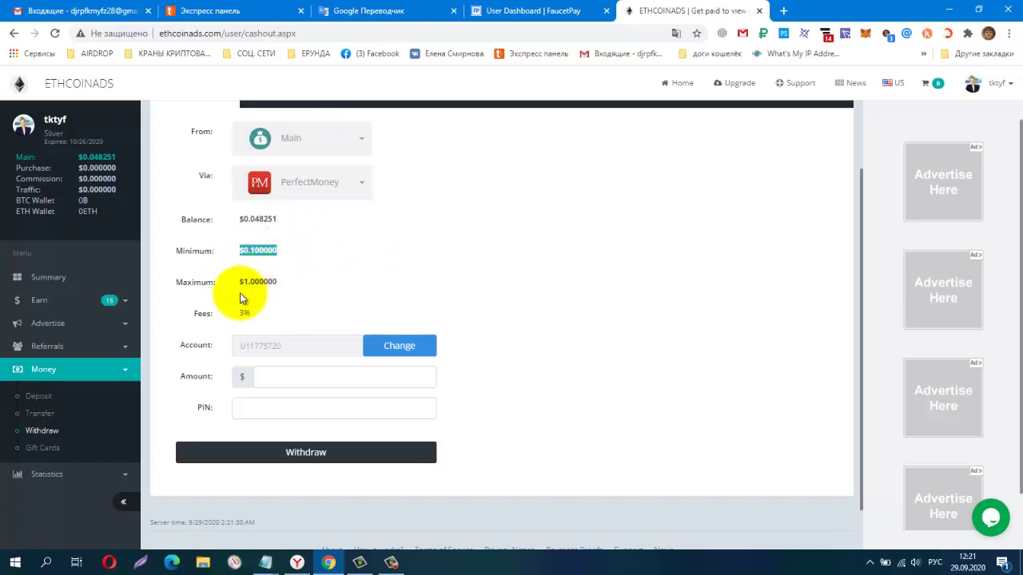
{"action": "left_click_drag", "start_coordinate": [240, 291], "coordinate": [286, 285]}
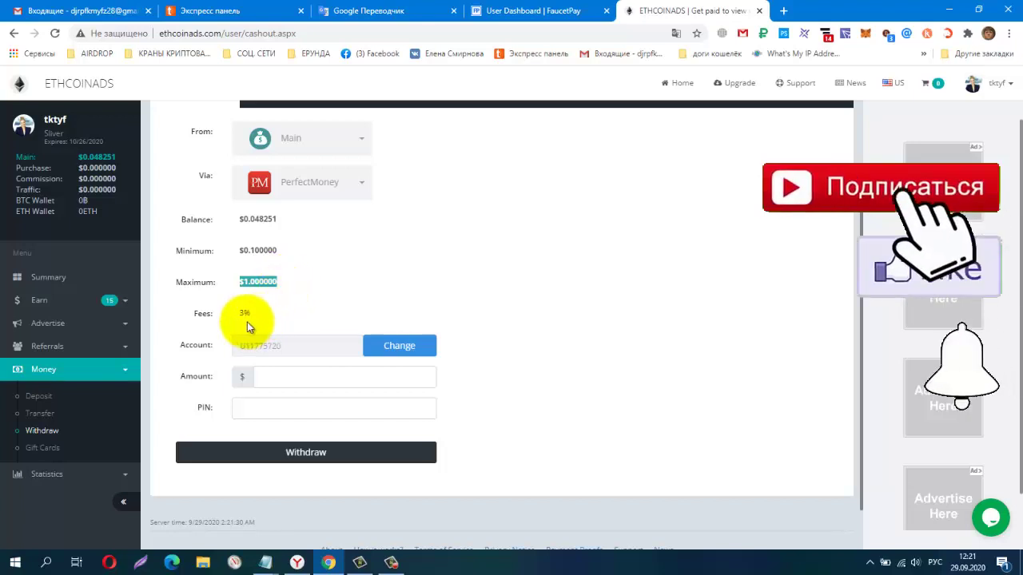
{"action": "left_click_drag", "start_coordinate": [239, 314], "coordinate": [255, 312]}
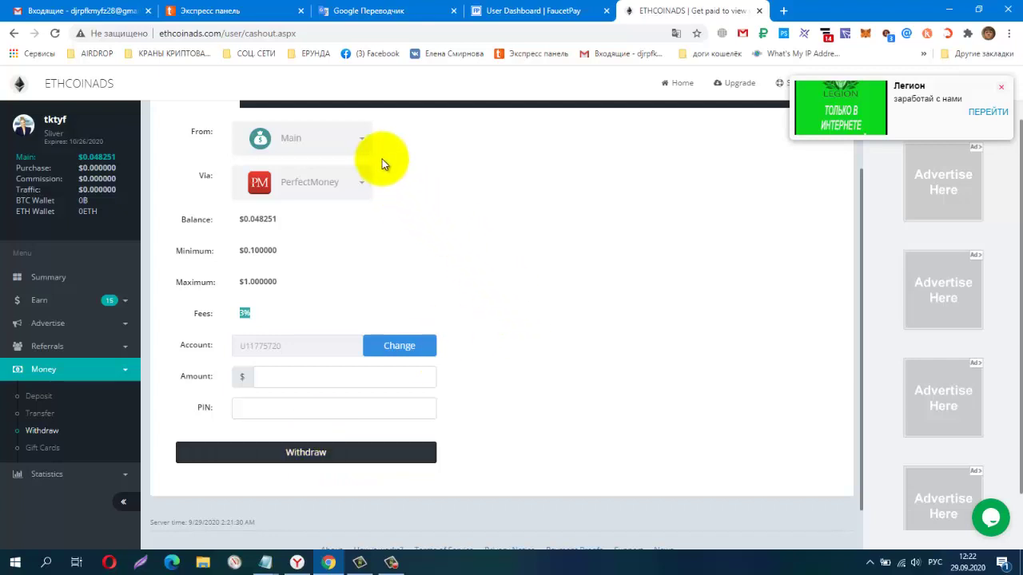
- Set the withdrawal source to BTC Wallet via FaucetPay and examine its minimum and maximum amounts
{"action": "left_click", "coordinate": [359, 136]}
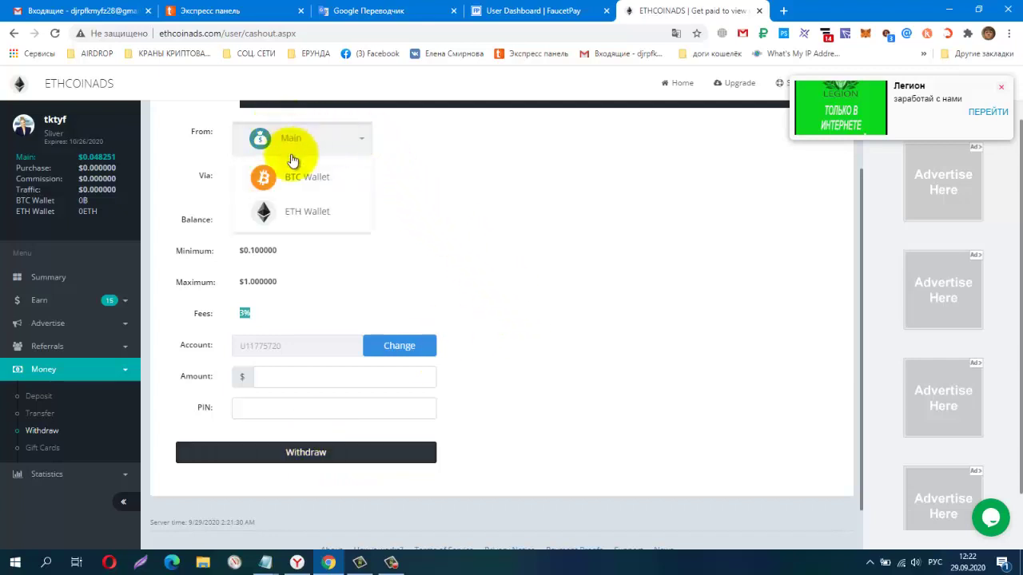
{"action": "left_click", "coordinate": [293, 181]}
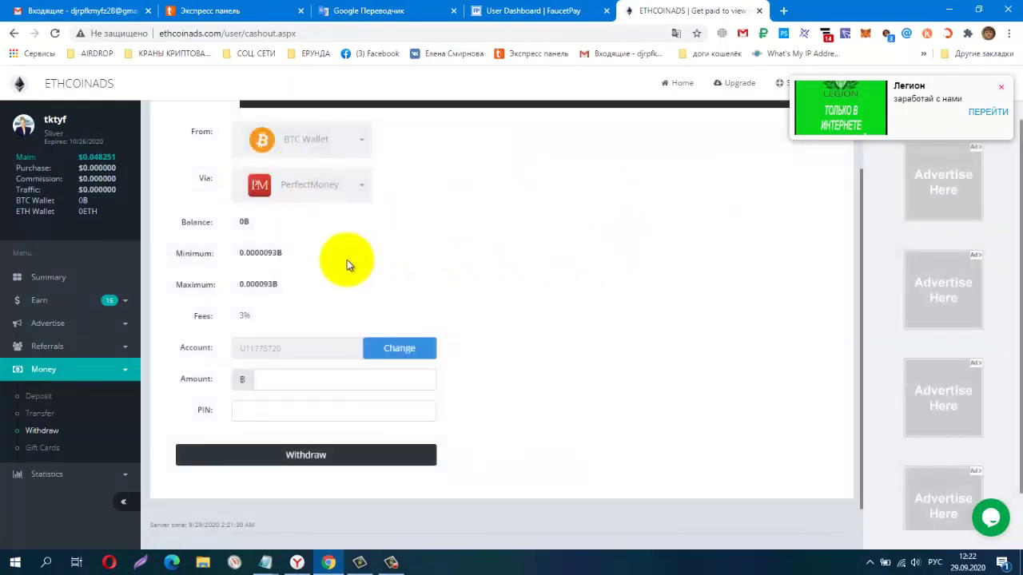
{"action": "left_click", "coordinate": [359, 191]}
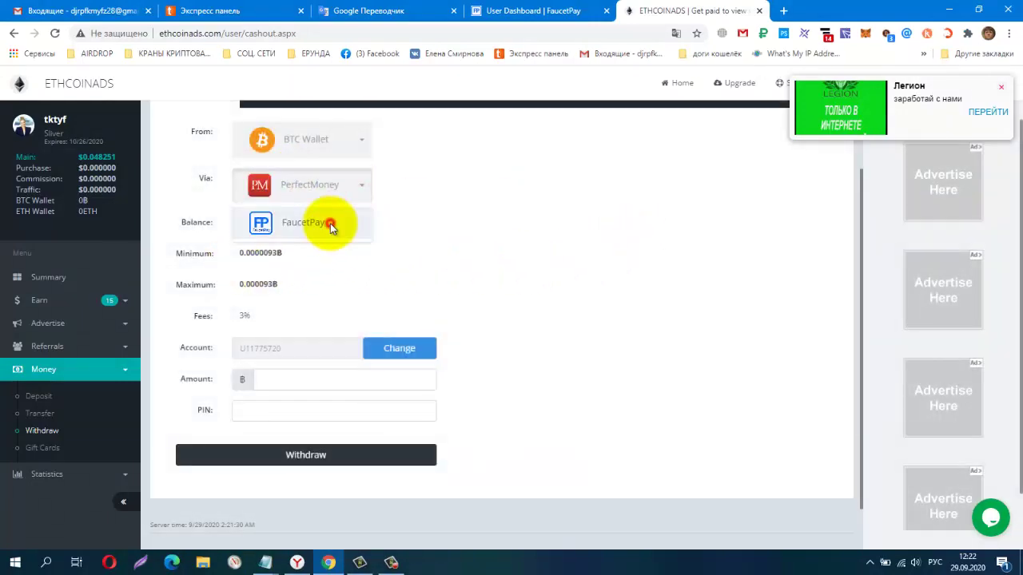
{"action": "left_click", "coordinate": [330, 223]}
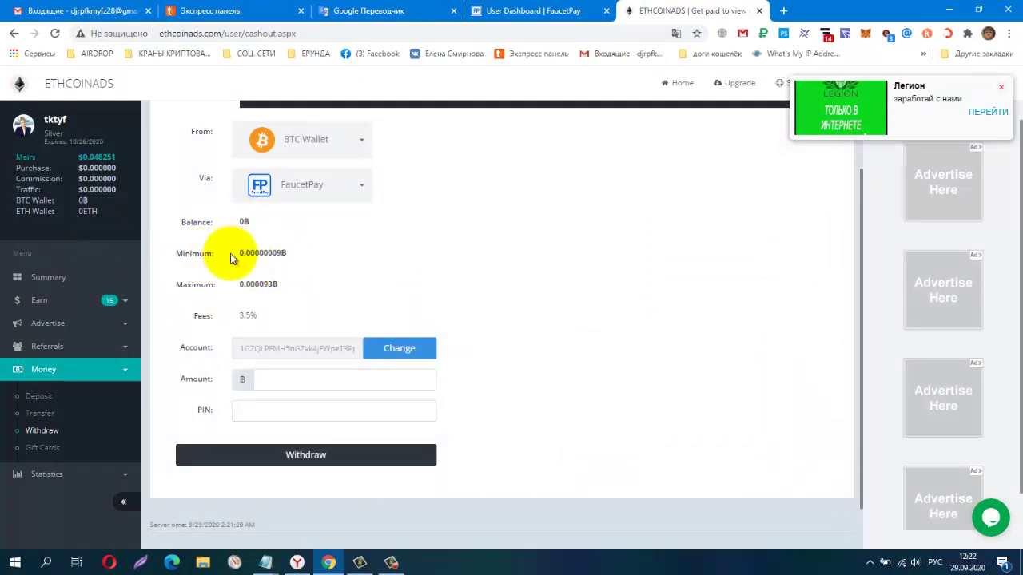
{"action": "left_click_drag", "start_coordinate": [232, 253], "coordinate": [304, 255]}
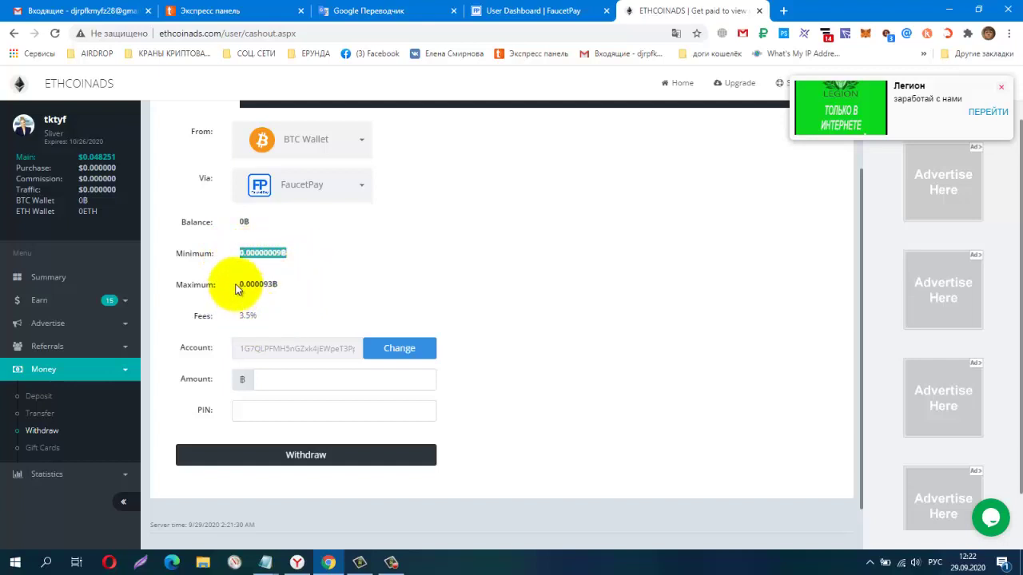
{"action": "left_click_drag", "start_coordinate": [238, 285], "coordinate": [277, 285]}
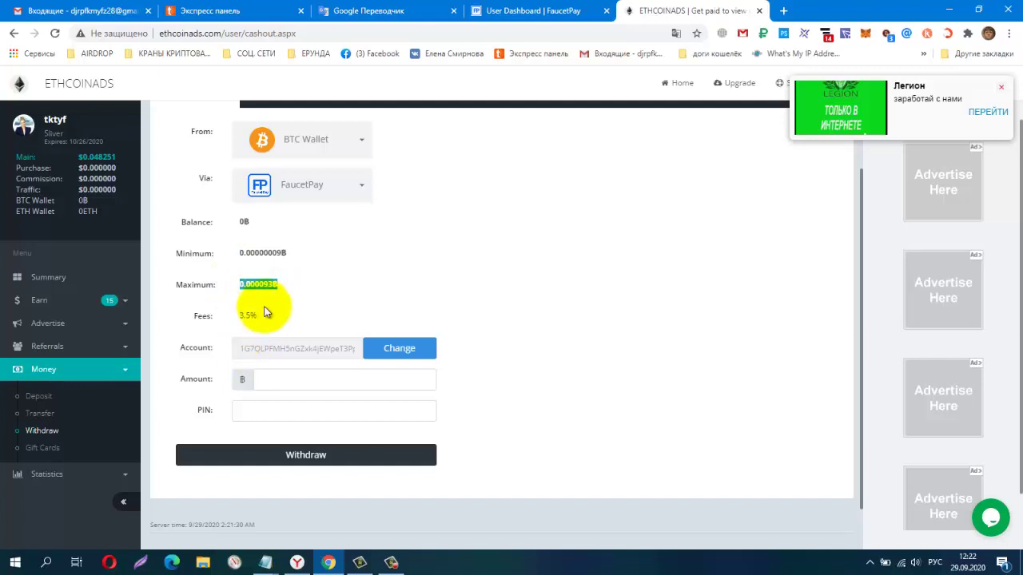
- Switch the withdrawal source to ETH Wallet and examine its minimum amount via PerfectMoney
{"action": "left_click", "coordinate": [359, 143]}
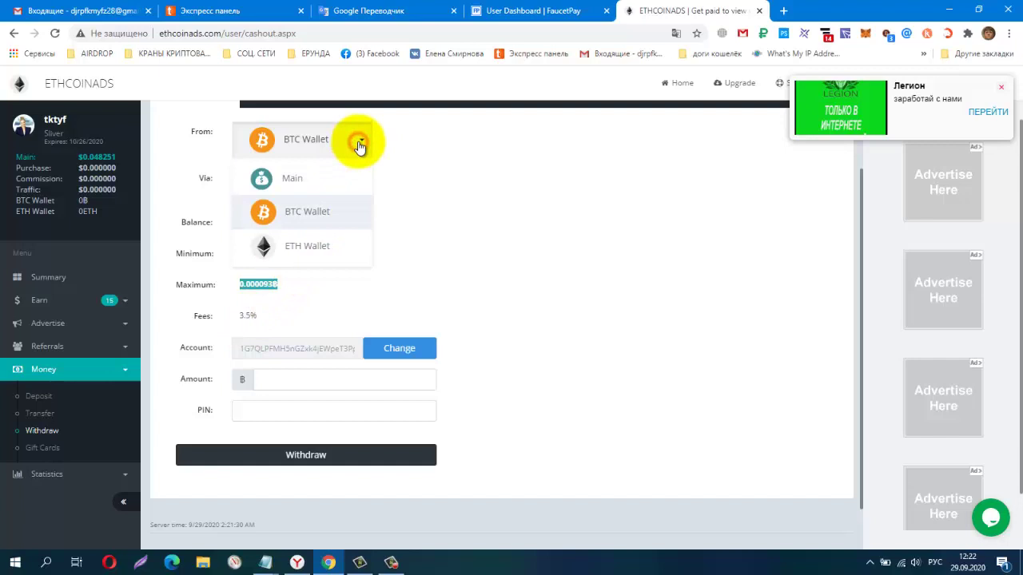
{"action": "left_click", "coordinate": [313, 245]}
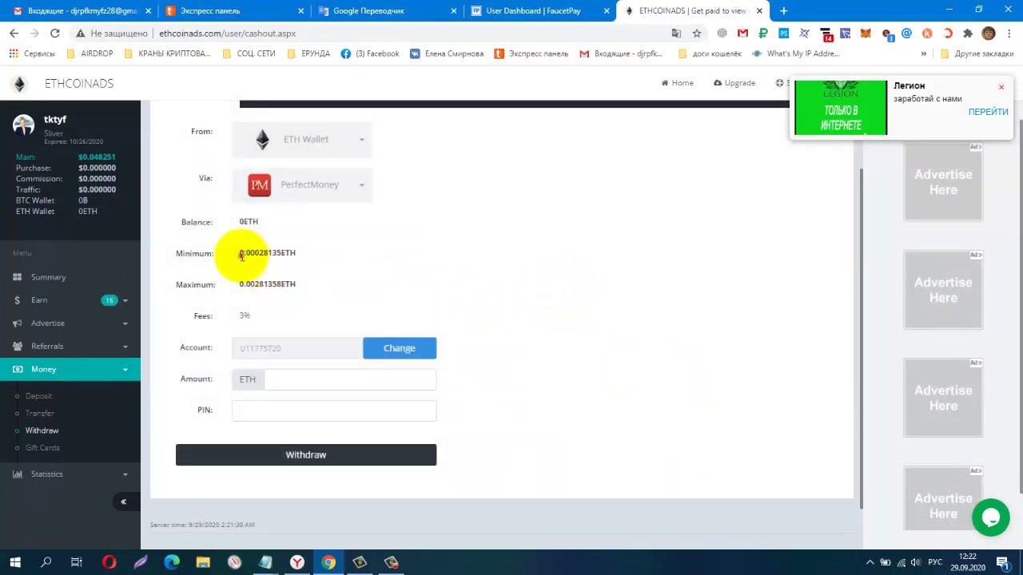
{"action": "left_click_drag", "start_coordinate": [241, 255], "coordinate": [273, 262]}
{"action": "left_click", "coordinate": [422, 263]}
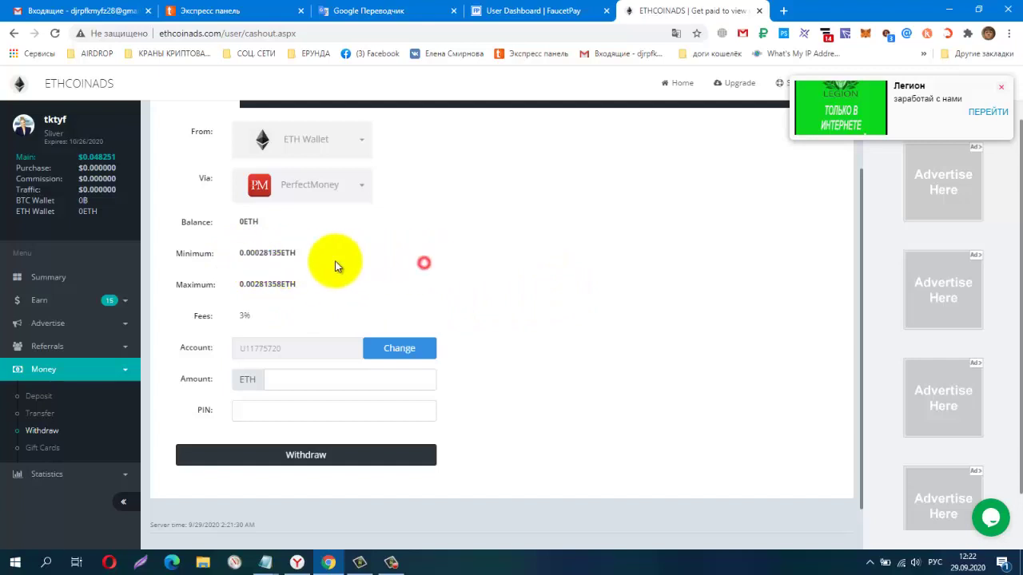
{"action": "left_click", "coordinate": [264, 260]}
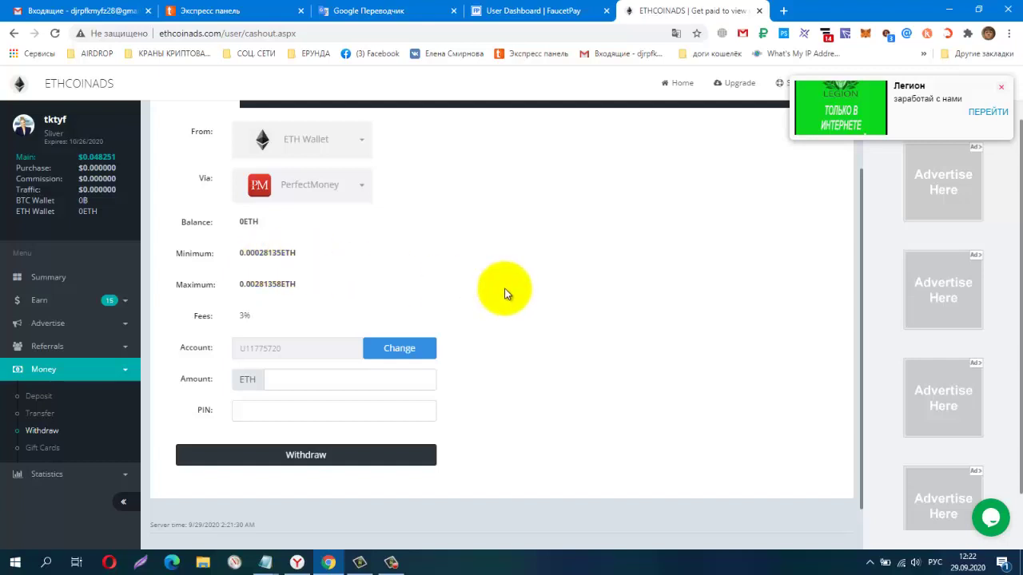
- Go back to the account summary and highlight the Main balance amount
{"action": "scroll", "coordinate": [502, 289], "scroll_direction": "up", "scroll_amount": 1}
{"action": "scroll", "coordinate": [476, 295], "scroll_direction": "down", "scroll_amount": 1}
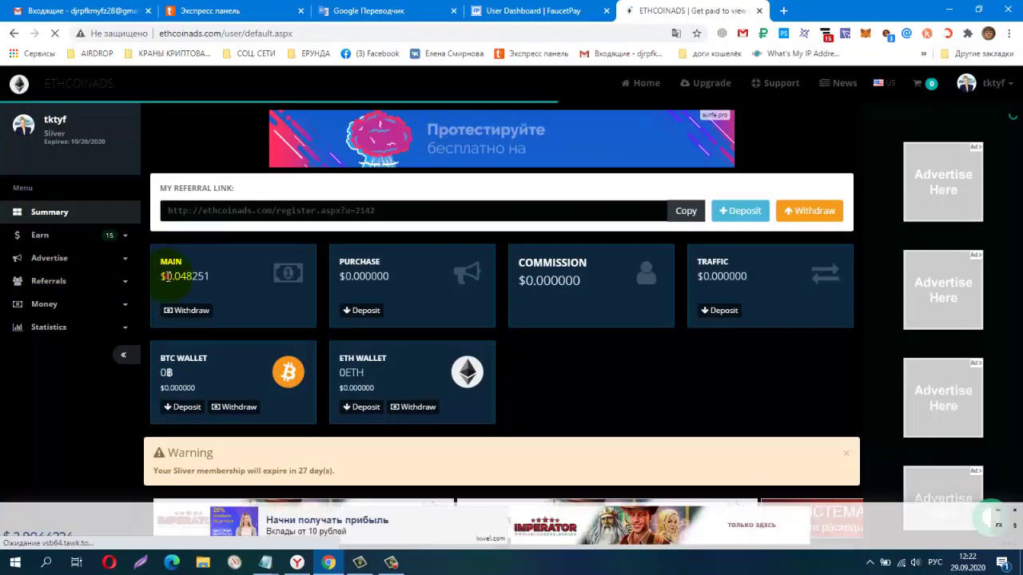
{"action": "double_click", "coordinate": [179, 278]}
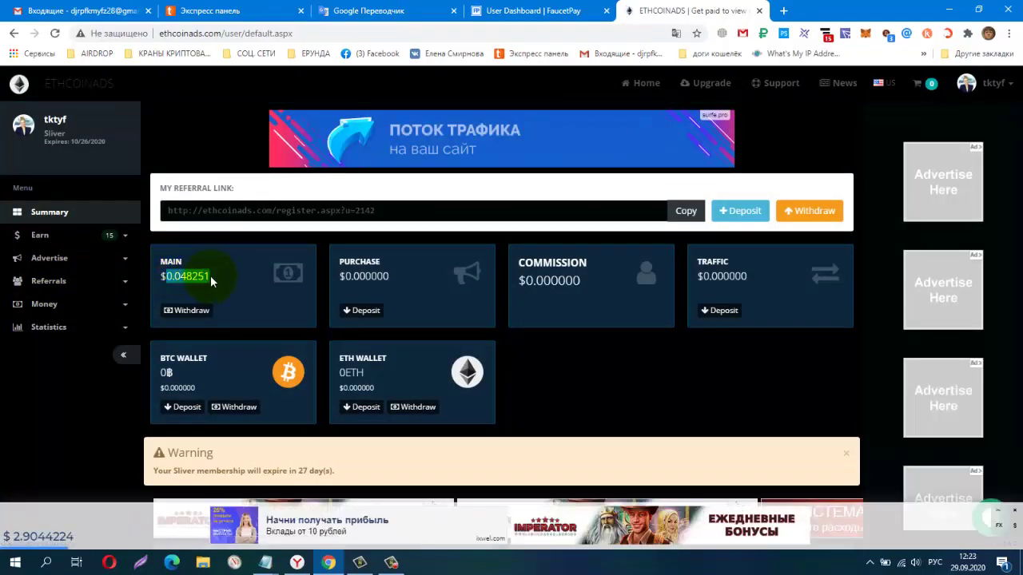
- Copy the highlighted Main balance amount on the account summary
{"action": "right_click", "coordinate": [200, 277]}
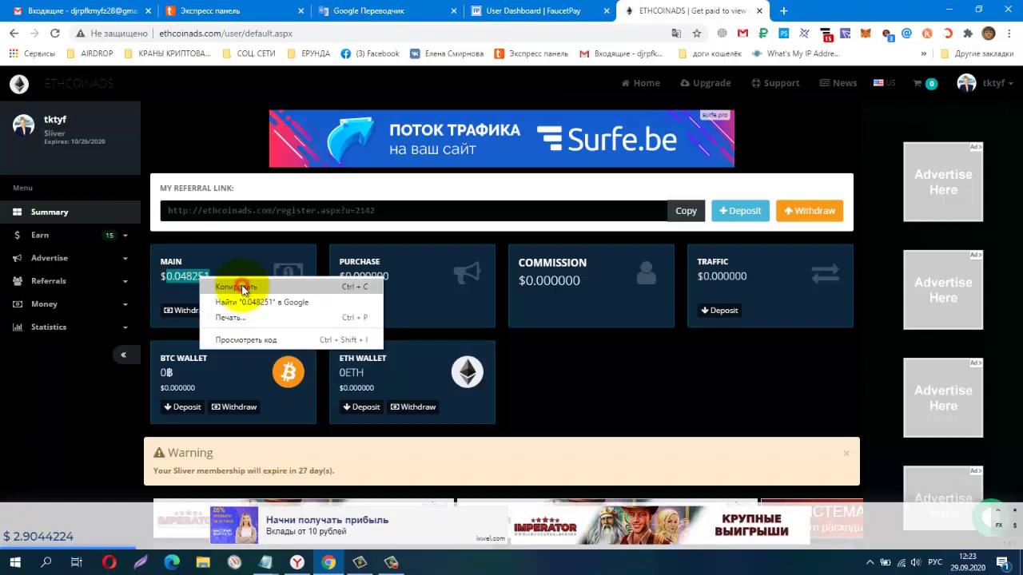
{"action": "left_click", "coordinate": [242, 288]}
{"action": "right_click", "coordinate": [187, 276]}
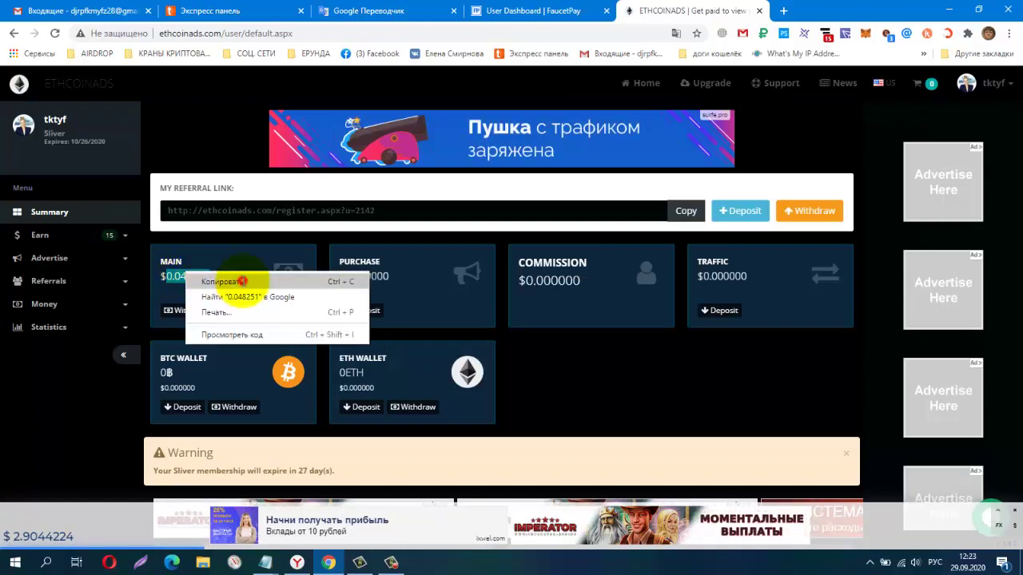
{"action": "left_click", "coordinate": [242, 281]}
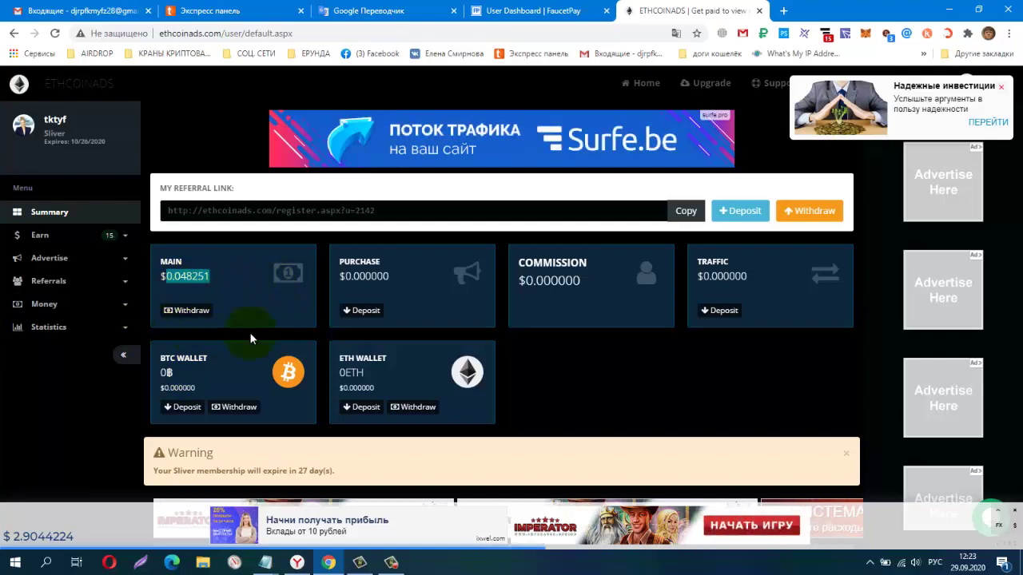
- Open the money transfer page and set up a transfer from Main to BTC Wallet
{"action": "left_click", "coordinate": [71, 306]}
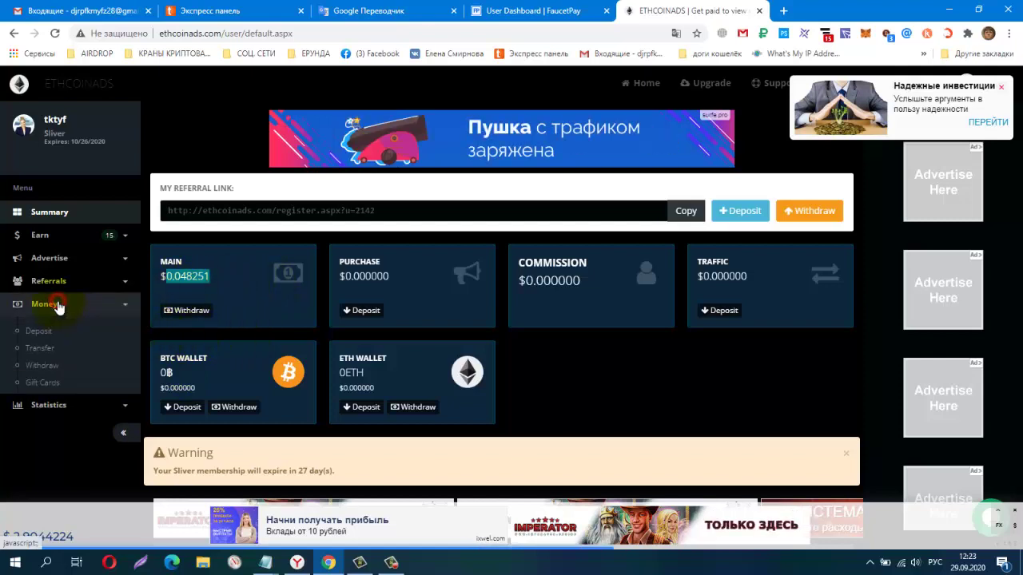
{"action": "left_click", "coordinate": [35, 351]}
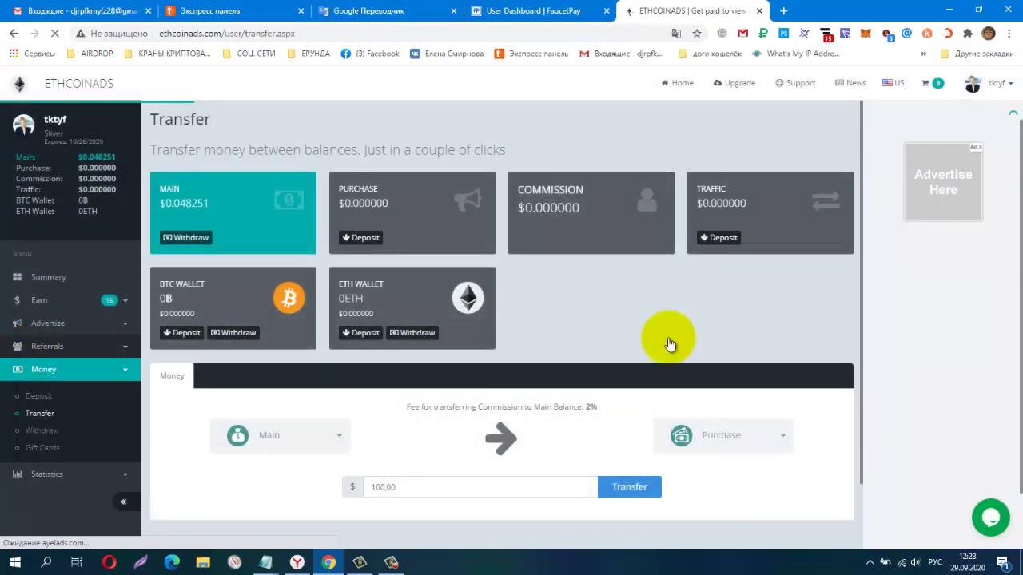
{"action": "scroll", "coordinate": [356, 435], "scroll_direction": "down", "scroll_amount": 1}
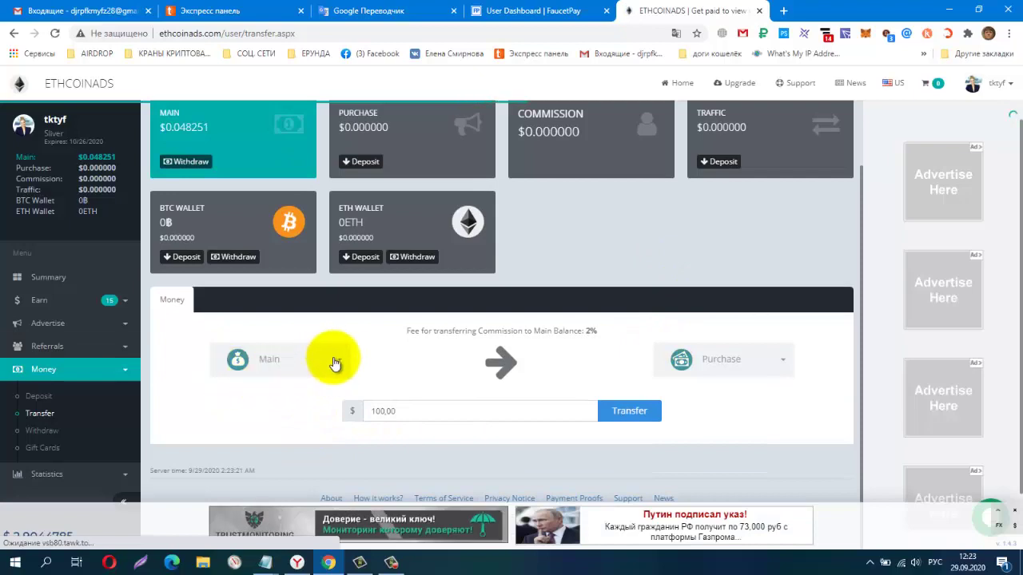
{"action": "left_click", "coordinate": [756, 373]}
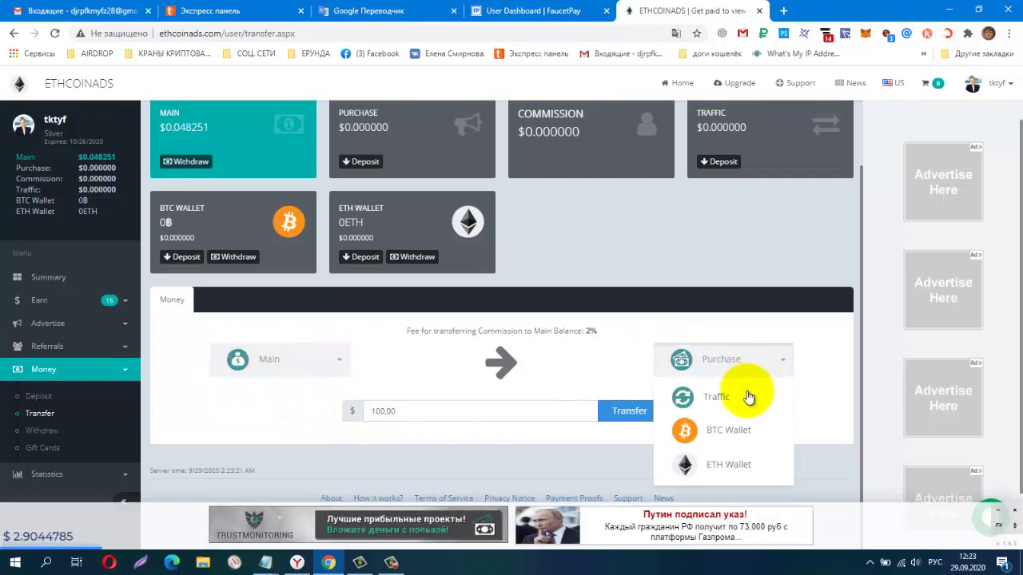
{"action": "left_click", "coordinate": [742, 432]}
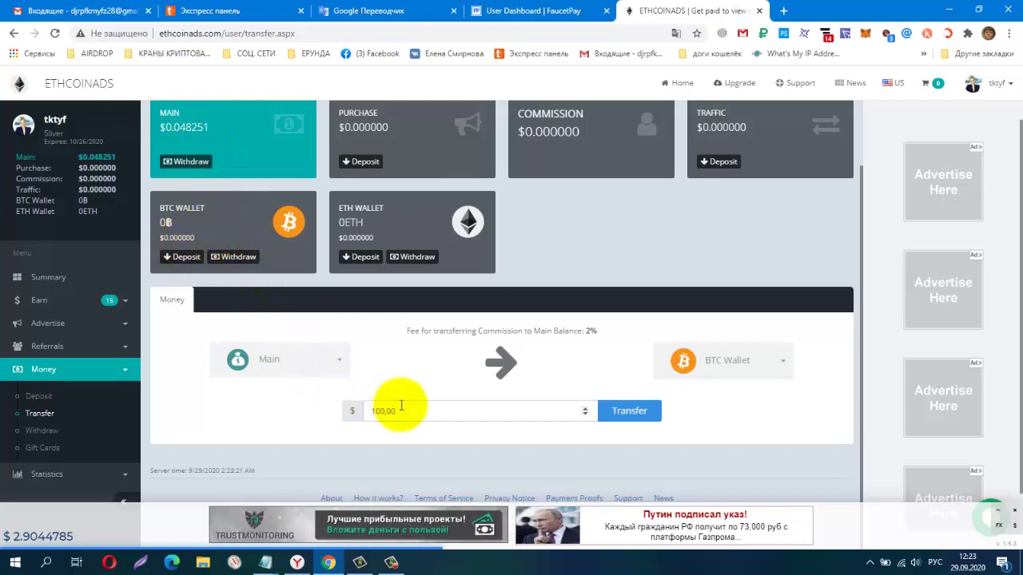
- Replace the transfer amount with the copied 0.048251 and submit the transfer
{"action": "left_click_drag", "start_coordinate": [401, 406], "coordinate": [368, 408]}
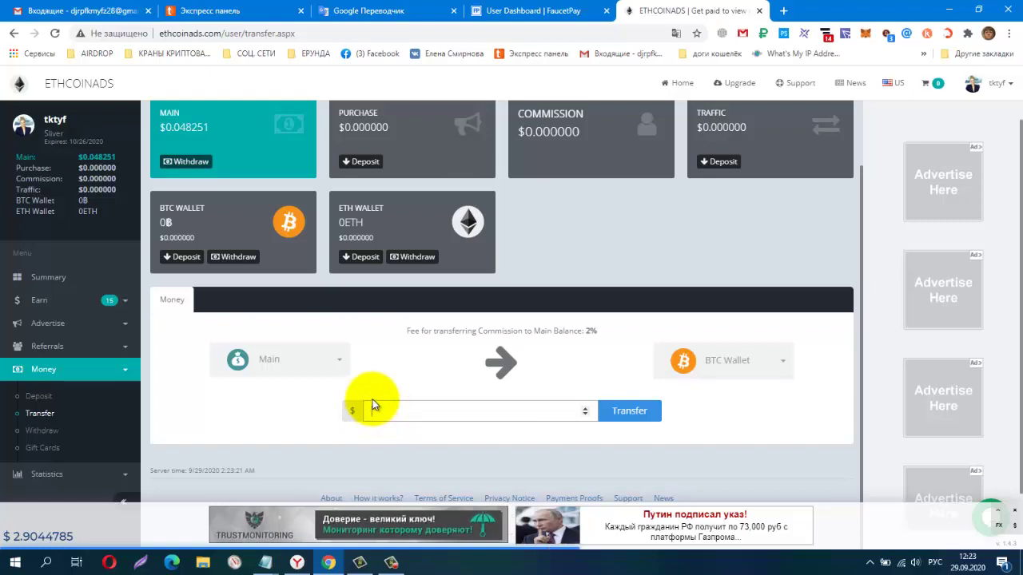
{"action": "right_click", "coordinate": [411, 412]}
{"action": "left_click", "coordinate": [450, 318]}
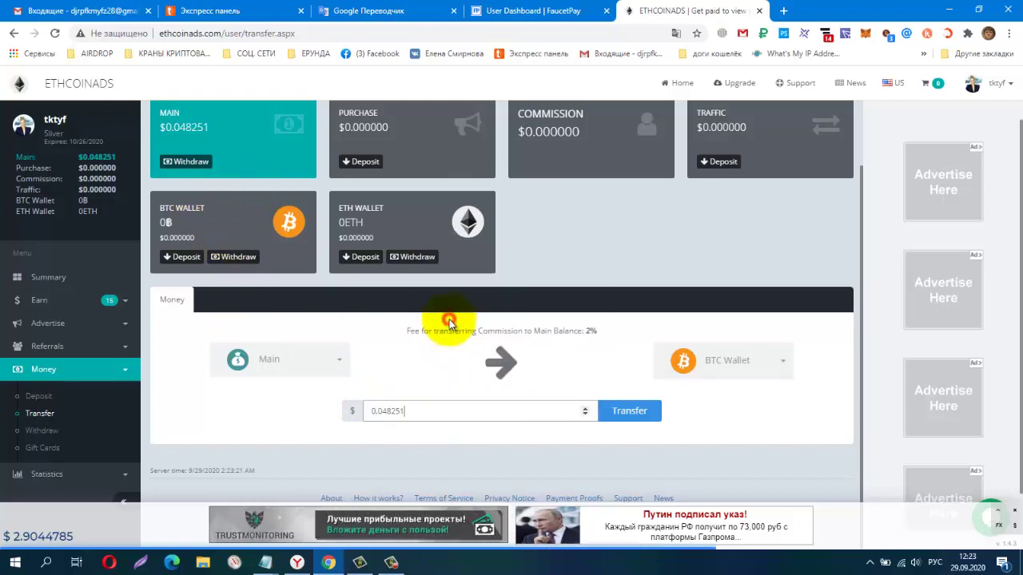
{"action": "left_click", "coordinate": [631, 412]}
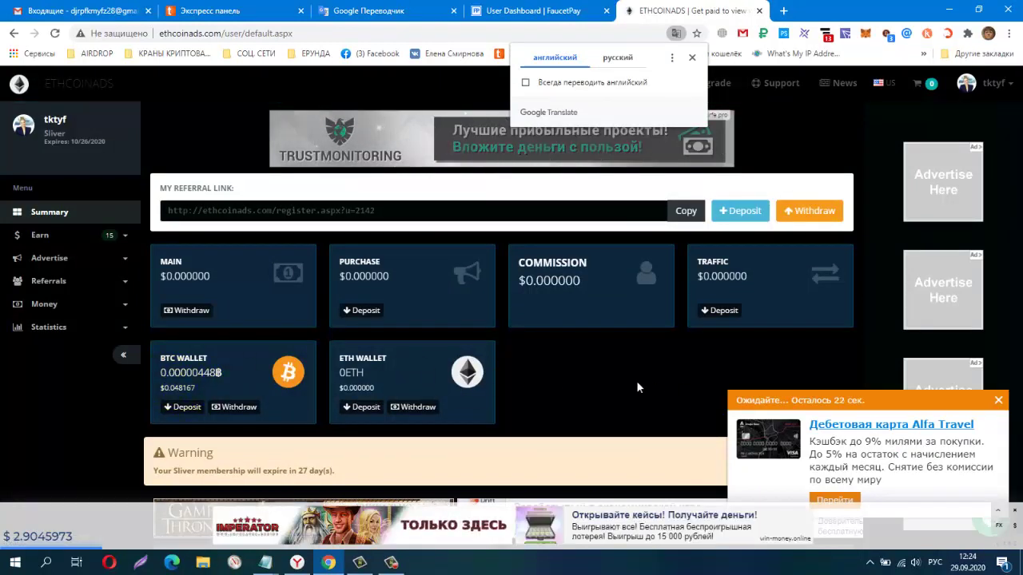
- Dismiss the translation popup and check the Main and BTC Wallet balances on the account summary
{"action": "left_click", "coordinate": [803, 145]}
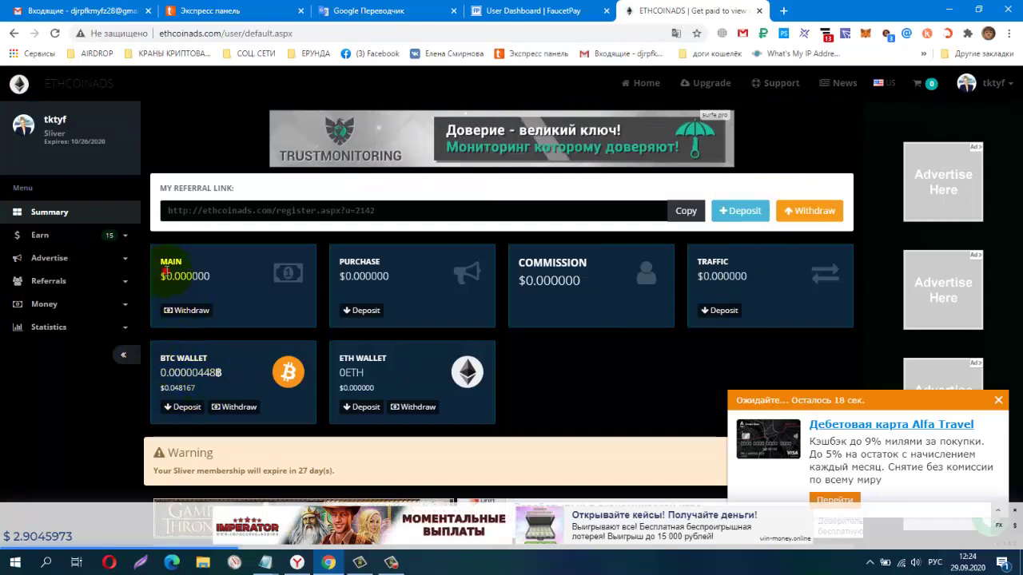
{"action": "left_click_drag", "start_coordinate": [166, 277], "coordinate": [218, 269]}
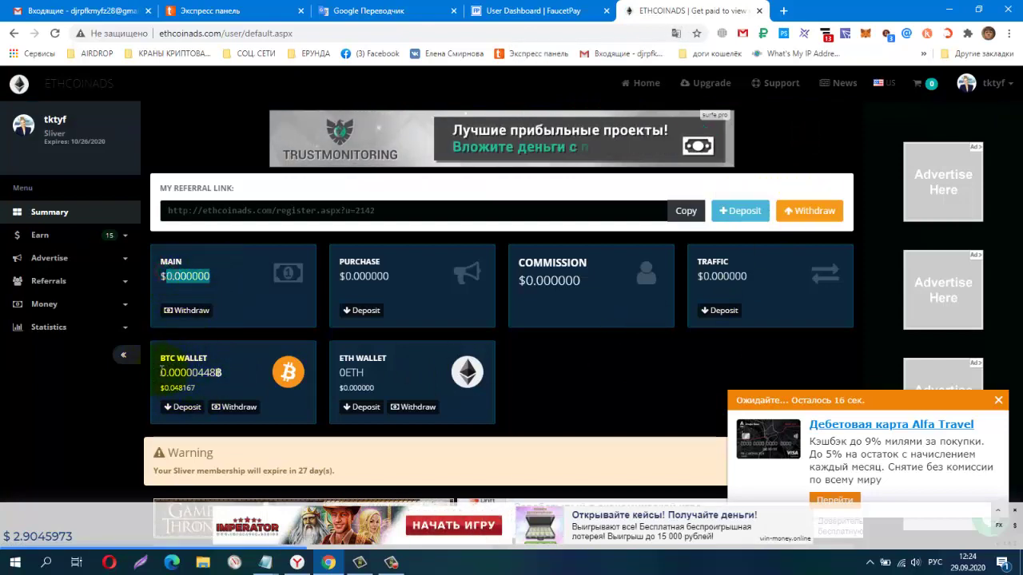
{"action": "left_click", "coordinate": [162, 373]}
{"action": "left_click_drag", "start_coordinate": [179, 372], "coordinate": [209, 370]}
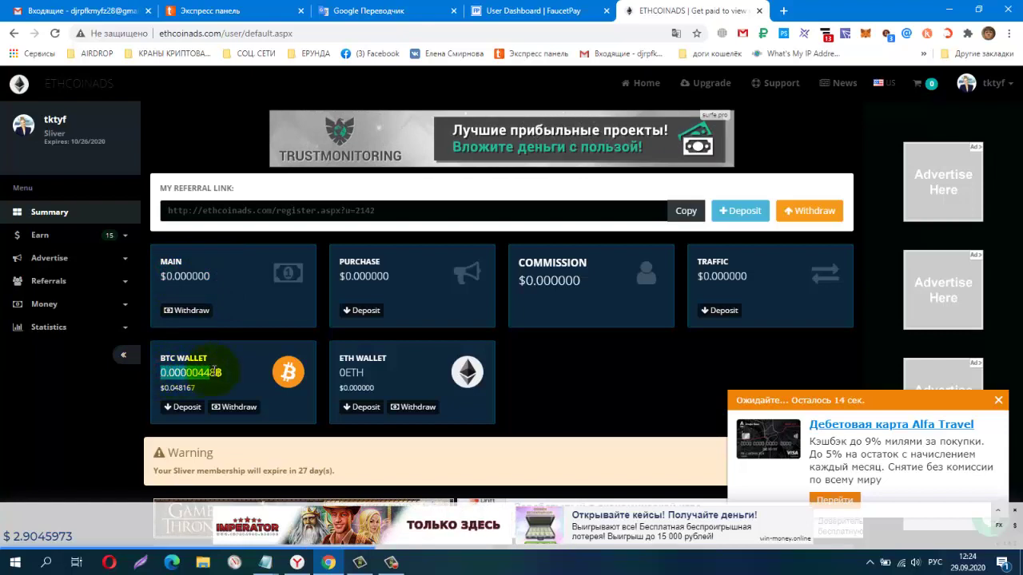
{"action": "left_click", "coordinate": [236, 385]}
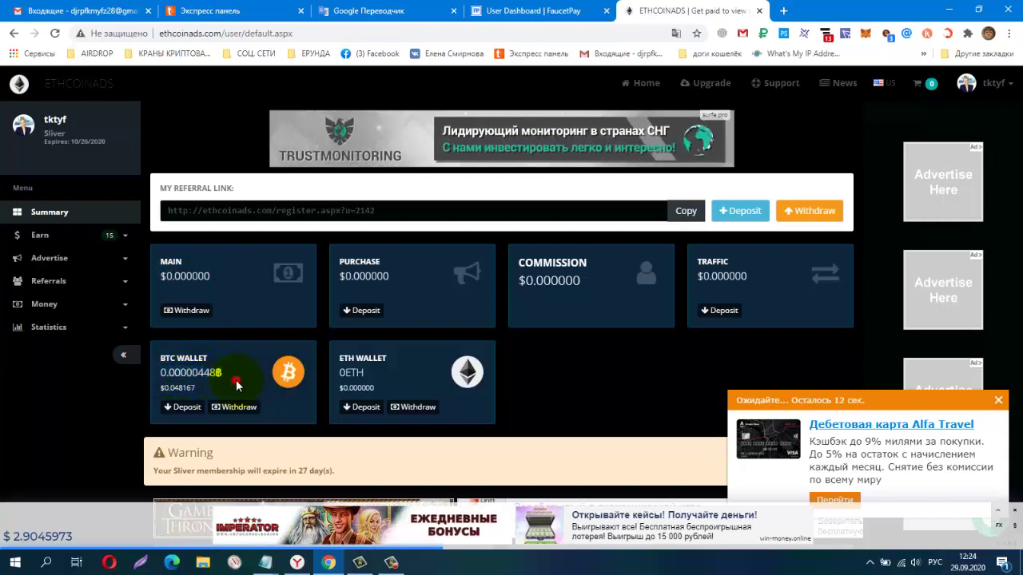
- Open the withdrawal page and set the withdrawal to come from BTC Wallet via FaucetPay
{"action": "left_click", "coordinate": [822, 222]}
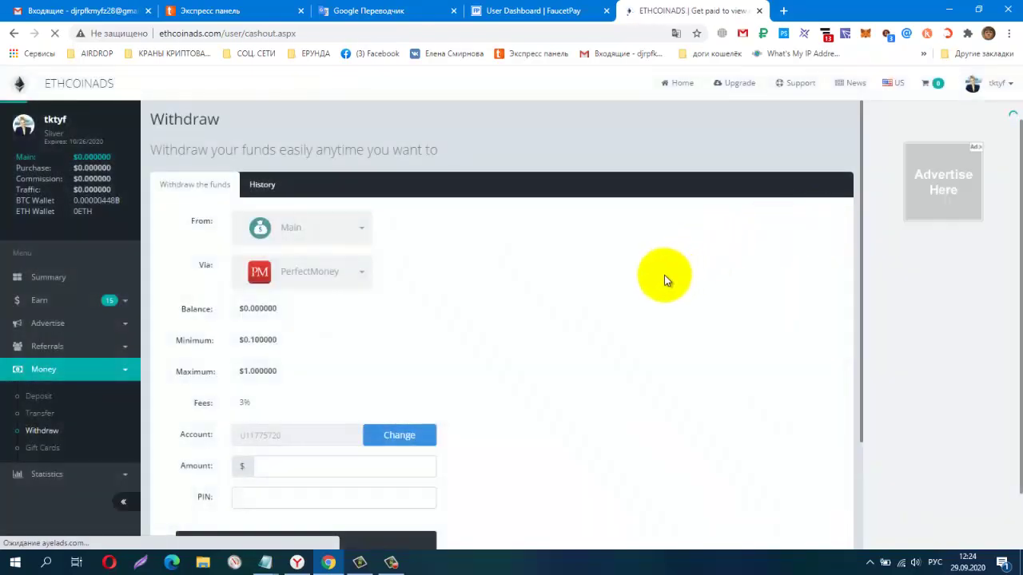
{"action": "left_click", "coordinate": [360, 228]}
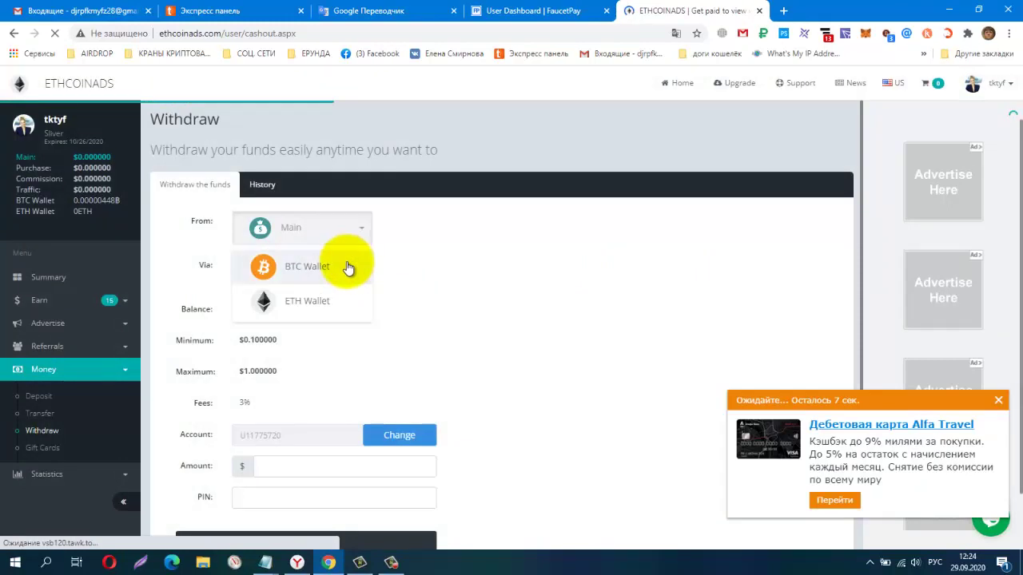
{"action": "left_click", "coordinate": [345, 266]}
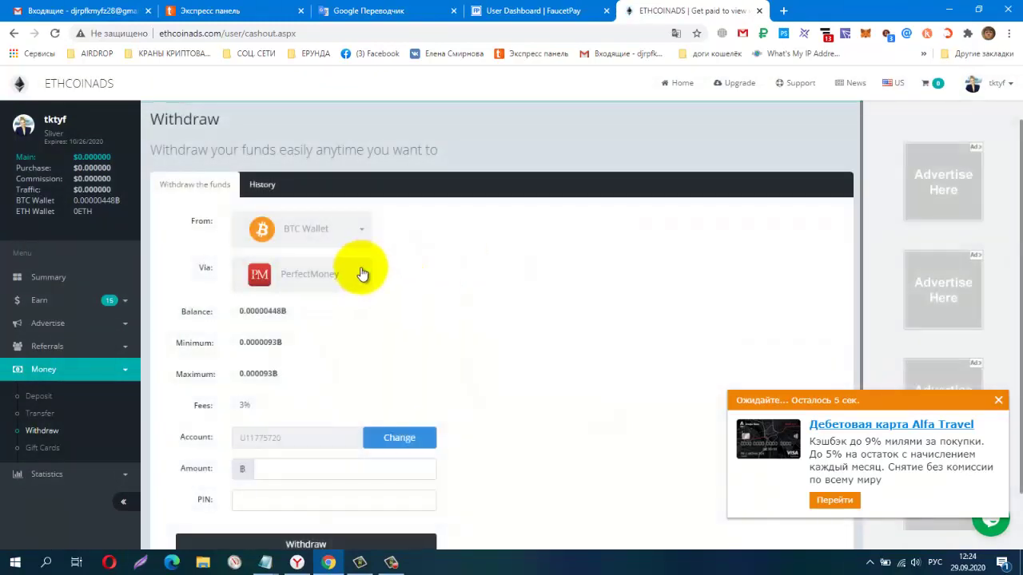
{"action": "left_click", "coordinate": [356, 274]}
{"action": "left_click", "coordinate": [344, 311]}
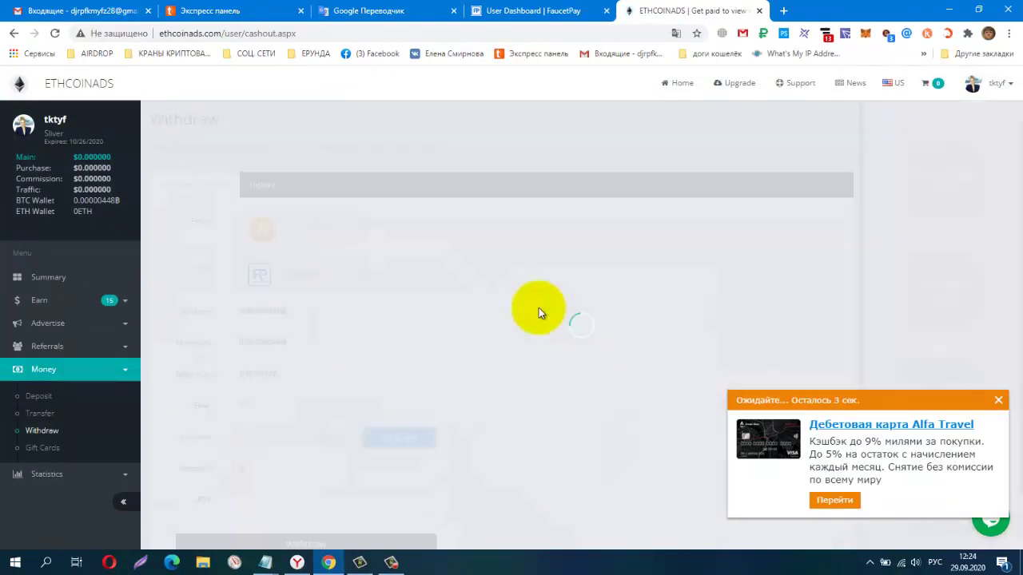
- Copy the available BTC balance figure from the withdrawal form, without the currency symbol
{"action": "scroll", "coordinate": [555, 346], "scroll_direction": "down", "scroll_amount": 1}
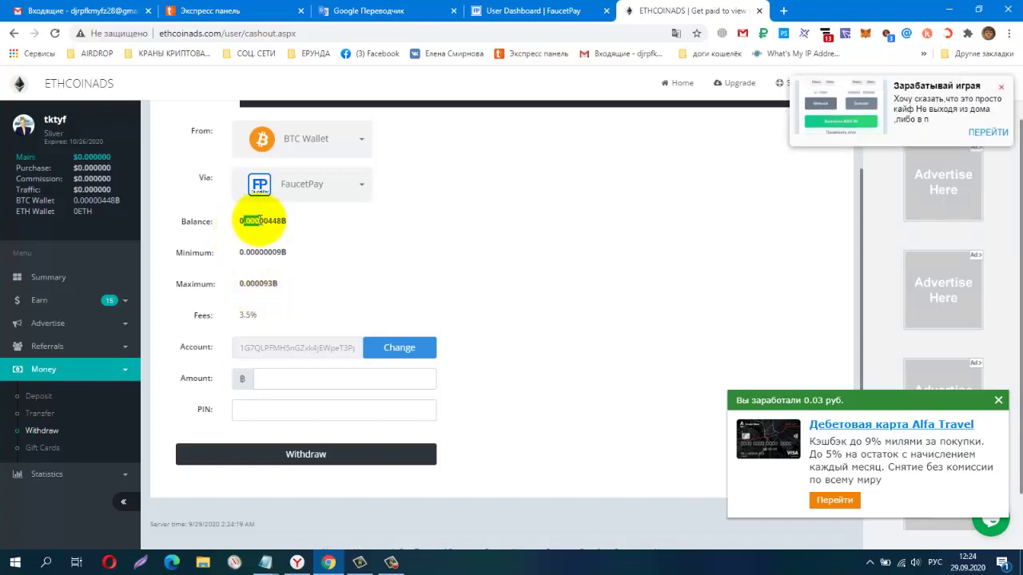
{"action": "left_click_drag", "start_coordinate": [255, 220], "coordinate": [421, 231]}
{"action": "left_click", "coordinate": [422, 231]}
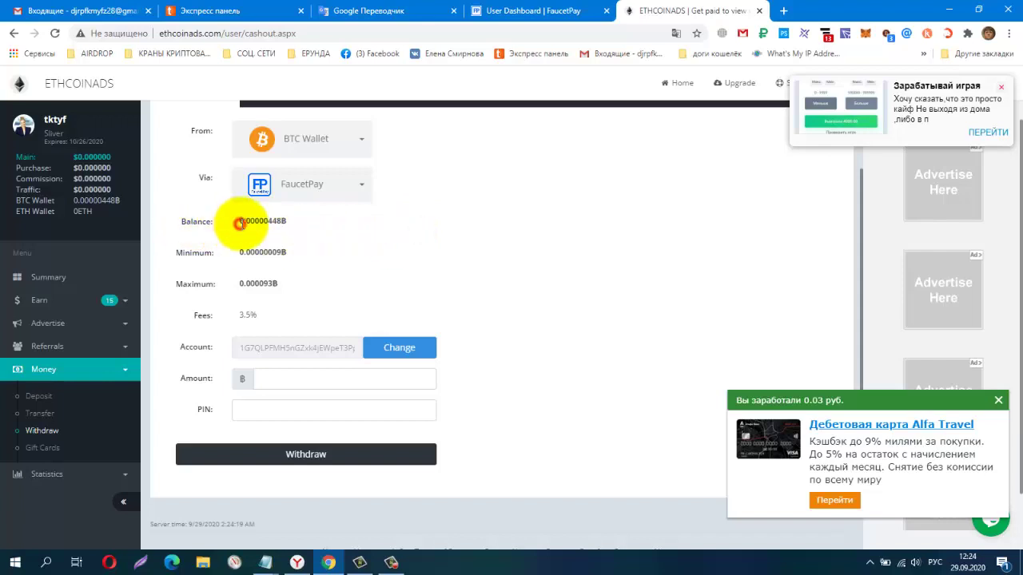
{"action": "left_click_drag", "start_coordinate": [240, 223], "coordinate": [277, 225]}
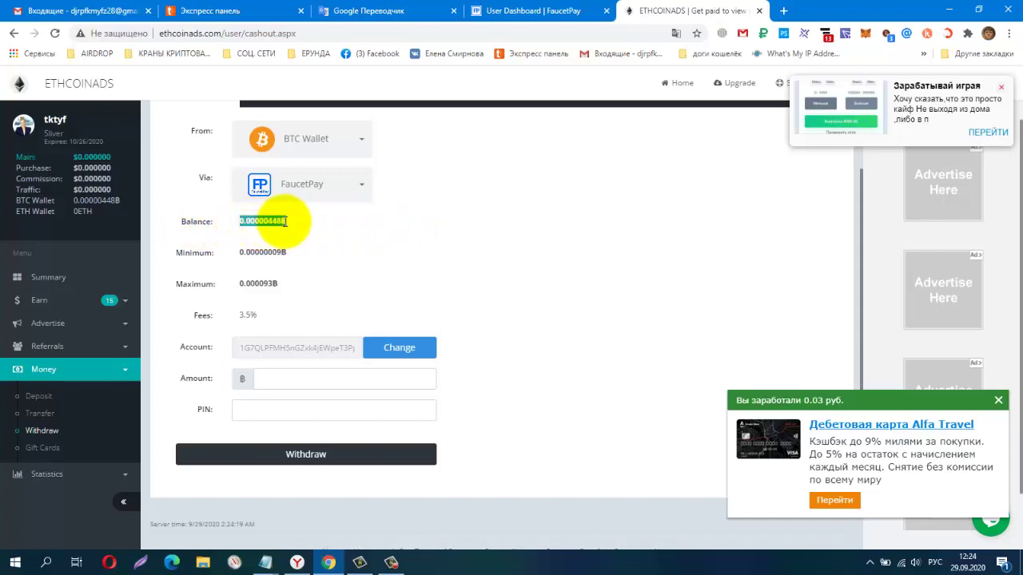
{"action": "left_click", "coordinate": [244, 234]}
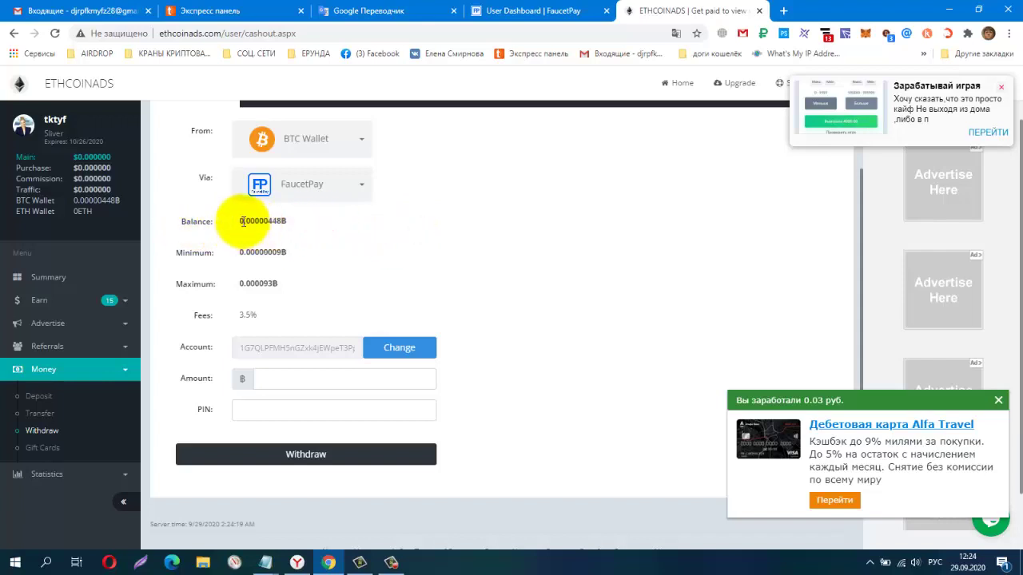
{"action": "left_click_drag", "start_coordinate": [241, 225], "coordinate": [277, 222]}
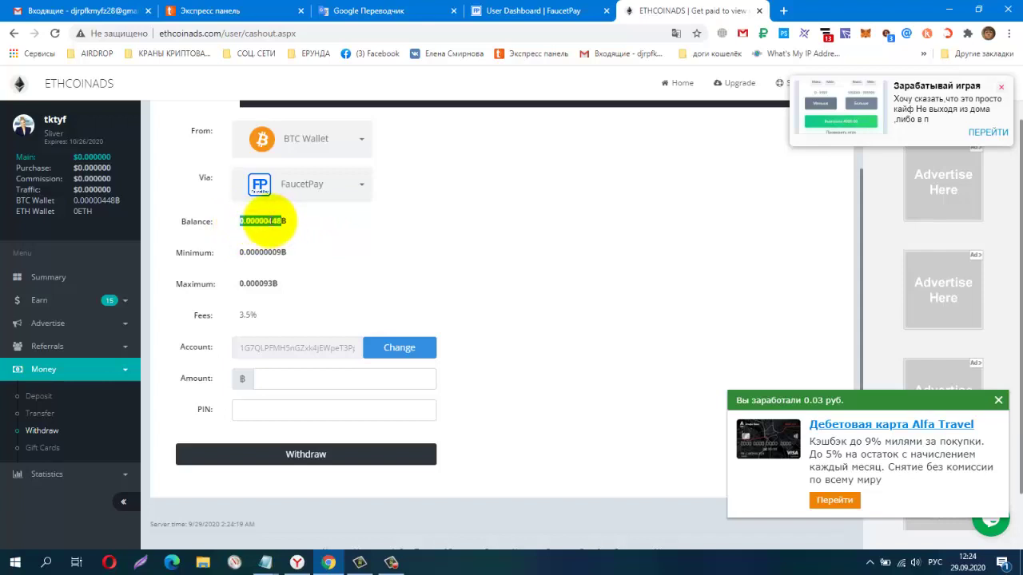
{"action": "right_click", "coordinate": [272, 223]}
{"action": "left_click", "coordinate": [351, 228]}
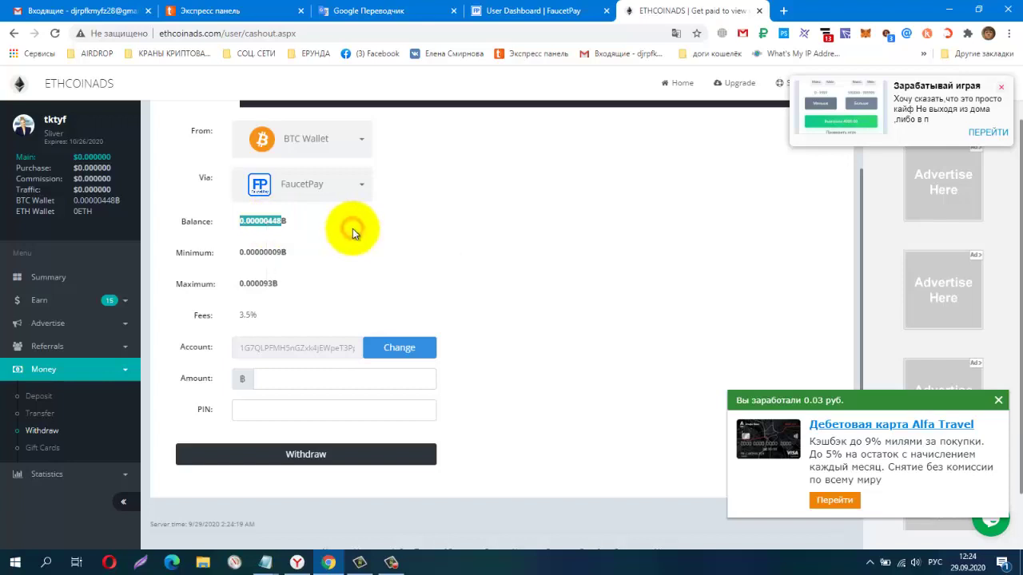